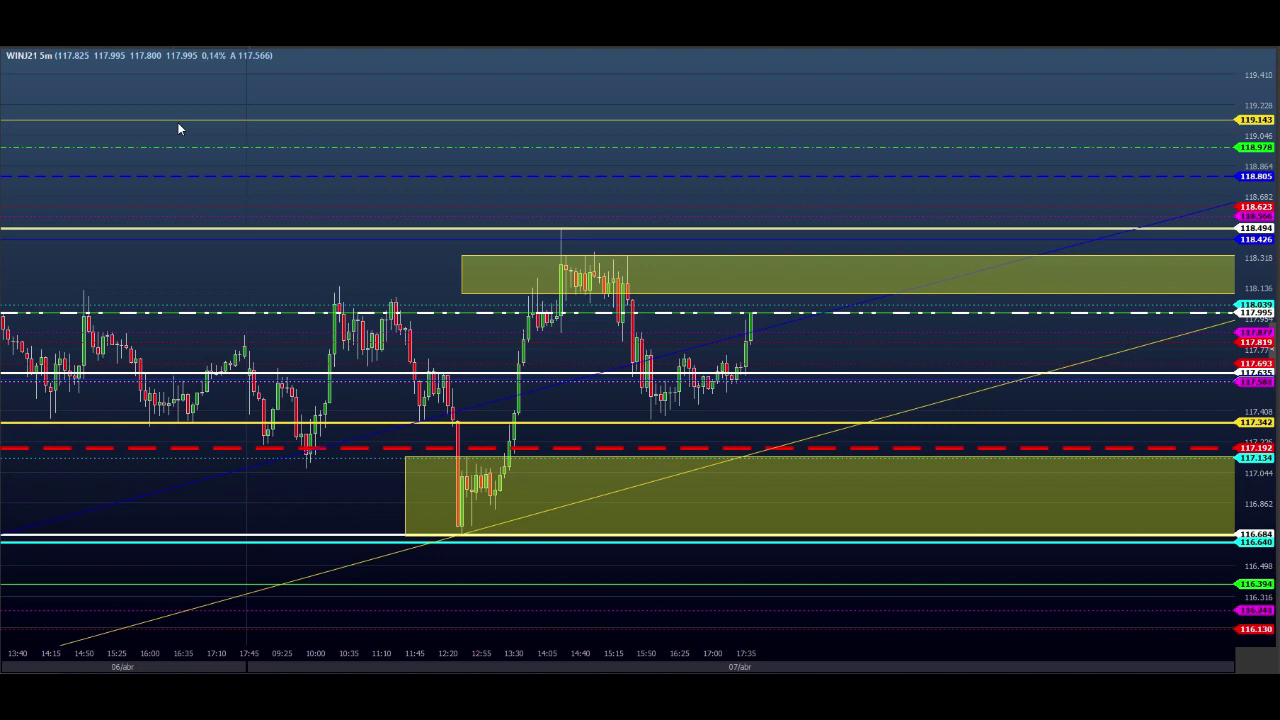
Step: Mark the 09:25–10:00 swing levels in green with short horizontal lines and a diagonal down to the morning low
{"action": "left_click", "coordinate": [473, 176]}
{"action": "left_click_drag", "start_coordinate": [278, 394], "coordinate": [312, 394]}
{"action": "left_click_drag", "start_coordinate": [262, 351], "coordinate": [297, 351]}
{"action": "left_click_drag", "start_coordinate": [295, 462], "coordinate": [320, 460]}
{"action": "mouse_move", "coordinate": [285, 394]}
{"action": "left_mouse_down"}
{"action": "mouse_move", "coordinate": [310, 457]}
{"action": "mouse_move", "coordinate": [348, 416]}
{"action": "left_mouse_up"}
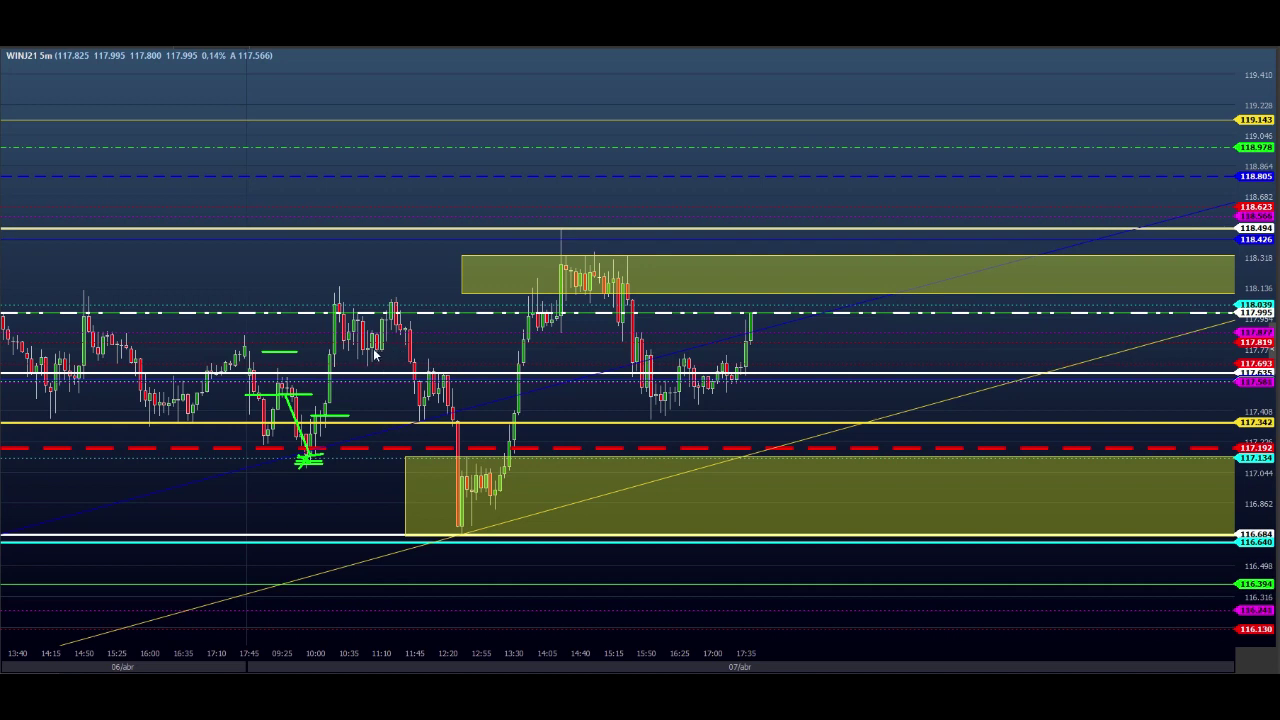
Step: Mark the support under the 10:35–11:45 consolidation and trace the break below it with green lines
{"action": "left_click", "coordinate": [316, 376]}
{"action": "mouse_move", "coordinate": [330, 358]}
{"action": "left_mouse_down"}
{"action": "mouse_move", "coordinate": [462, 360]}
{"action": "mouse_move", "coordinate": [397, 347]}
{"action": "mouse_move", "coordinate": [456, 350]}
{"action": "left_mouse_up"}
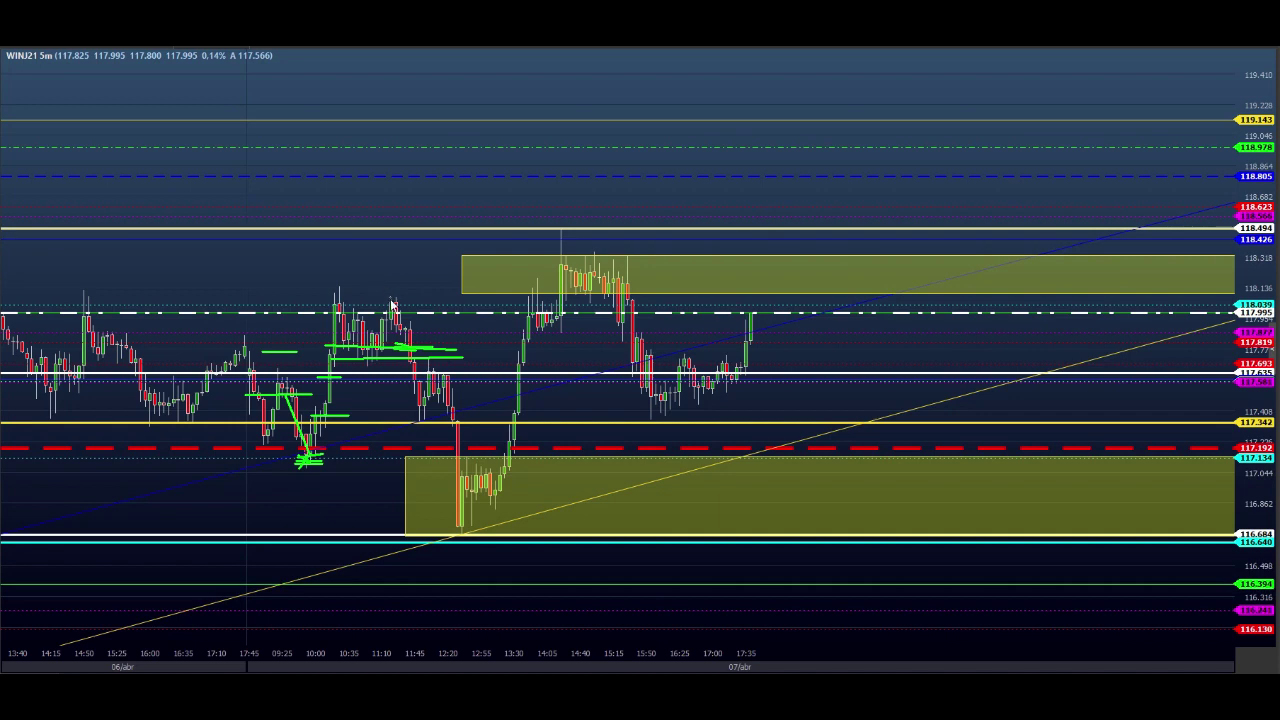
{"action": "left_click", "coordinate": [348, 373]}
{"action": "left_click", "coordinate": [459, 329]}
{"action": "left_click", "coordinate": [411, 353]}
{"action": "left_click", "coordinate": [422, 419]}
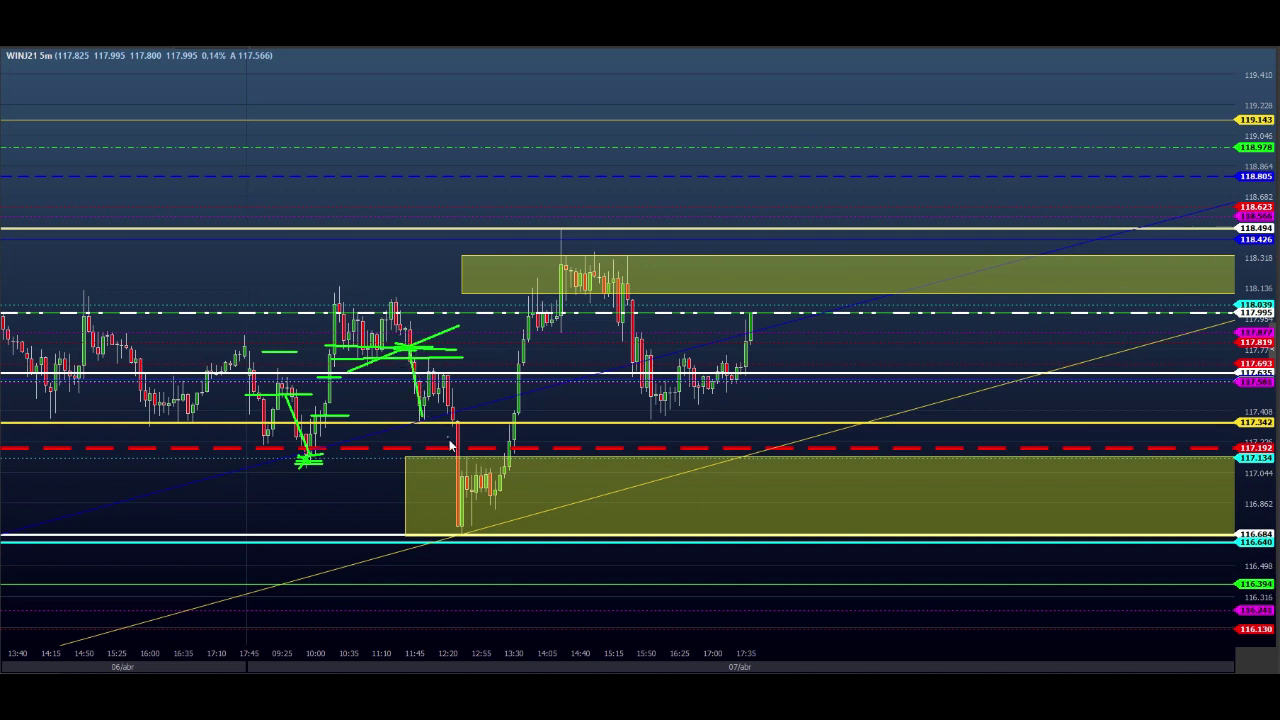
Step: Underline the 12:20 low inside the lower yellow zone and mark a target line just above 116.130
{"action": "left_click", "coordinate": [434, 513]}
{"action": "left_click", "coordinate": [500, 511]}
{"action": "mouse_move", "coordinate": [464, 504]}
{"action": "left_mouse_down"}
{"action": "mouse_move", "coordinate": [440, 516]}
{"action": "mouse_move", "coordinate": [464, 516]}
{"action": "left_mouse_up"}
{"action": "mouse_move", "coordinate": [450, 620]}
{"action": "left_mouse_down"}
{"action": "mouse_move", "coordinate": [501, 621]}
{"action": "mouse_move", "coordinate": [483, 618]}
{"action": "left_mouse_up"}
{"action": "left_click_drag", "start_coordinate": [443, 508], "coordinate": [478, 505]}
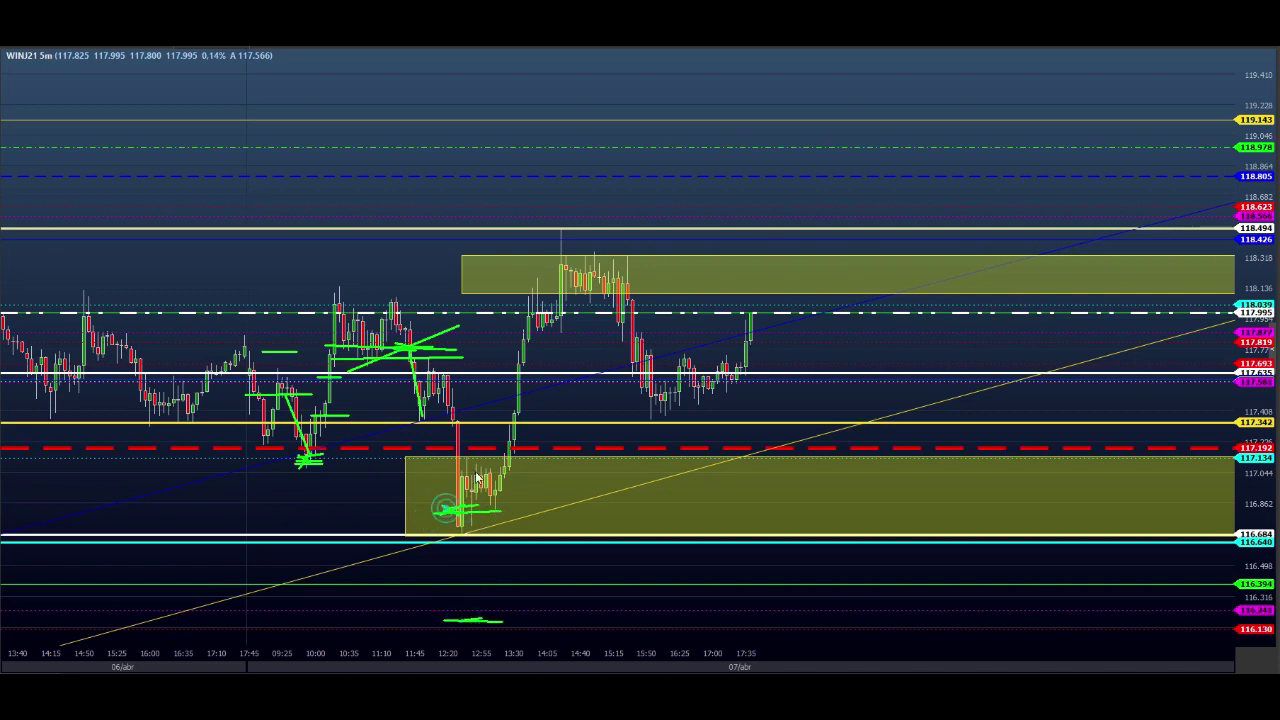
Step: Mark the 117.192 level near 12:55 and draw a long descending green line from the 11:10 high
{"action": "left_click_drag", "start_coordinate": [450, 450], "coordinate": [520, 447]}
{"action": "left_click", "coordinate": [537, 450]}
{"action": "left_click", "coordinate": [398, 295]}
{"action": "left_click", "coordinate": [607, 594]}
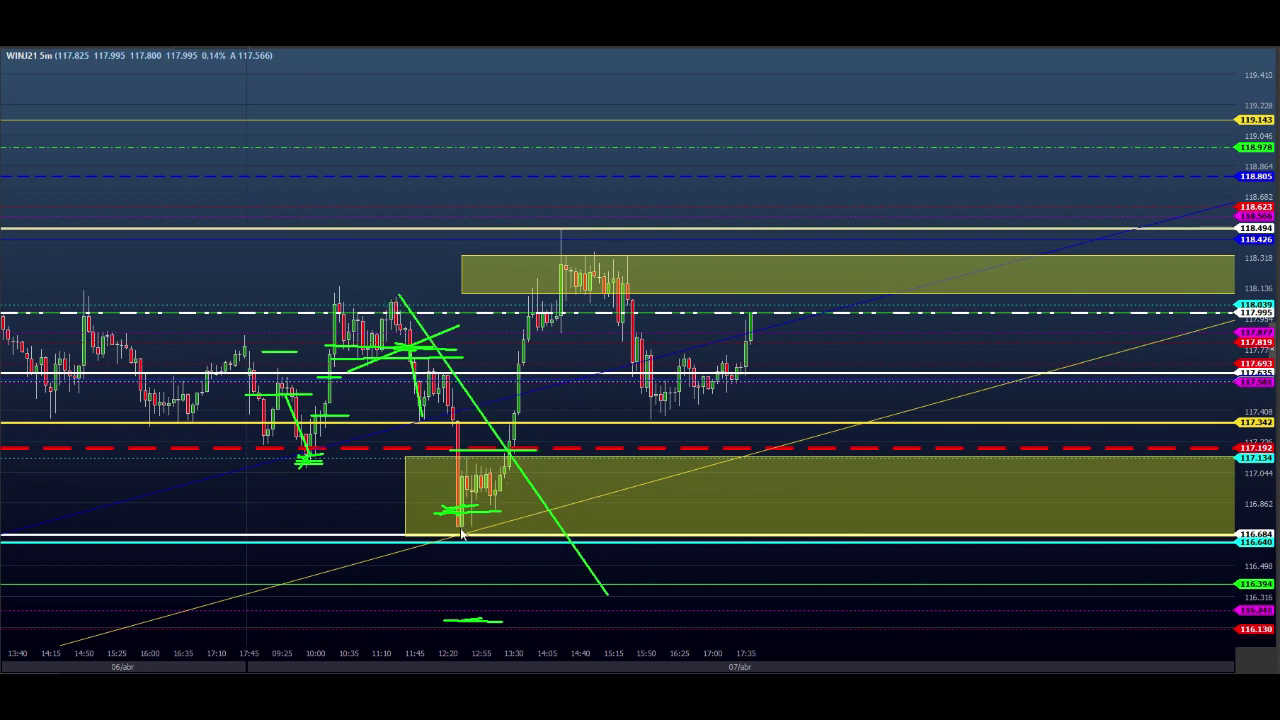
Step: Mark the day's high at about 118.494, then clear all annotations from the chart
{"action": "left_click", "coordinate": [566, 223]}
{"action": "mouse_move", "coordinate": [556, 222]}
{"action": "left_mouse_down"}
{"action": "mouse_move", "coordinate": [582, 242]}
{"action": "mouse_move", "coordinate": [574, 233]}
{"action": "left_mouse_up"}
{"action": "left_click", "coordinate": [564, 230]}
{"action": "left_click", "coordinate": [563, 231]}
{"action": "left_click", "coordinate": [563, 231]}
{"action": "key", "text": "Escape"}
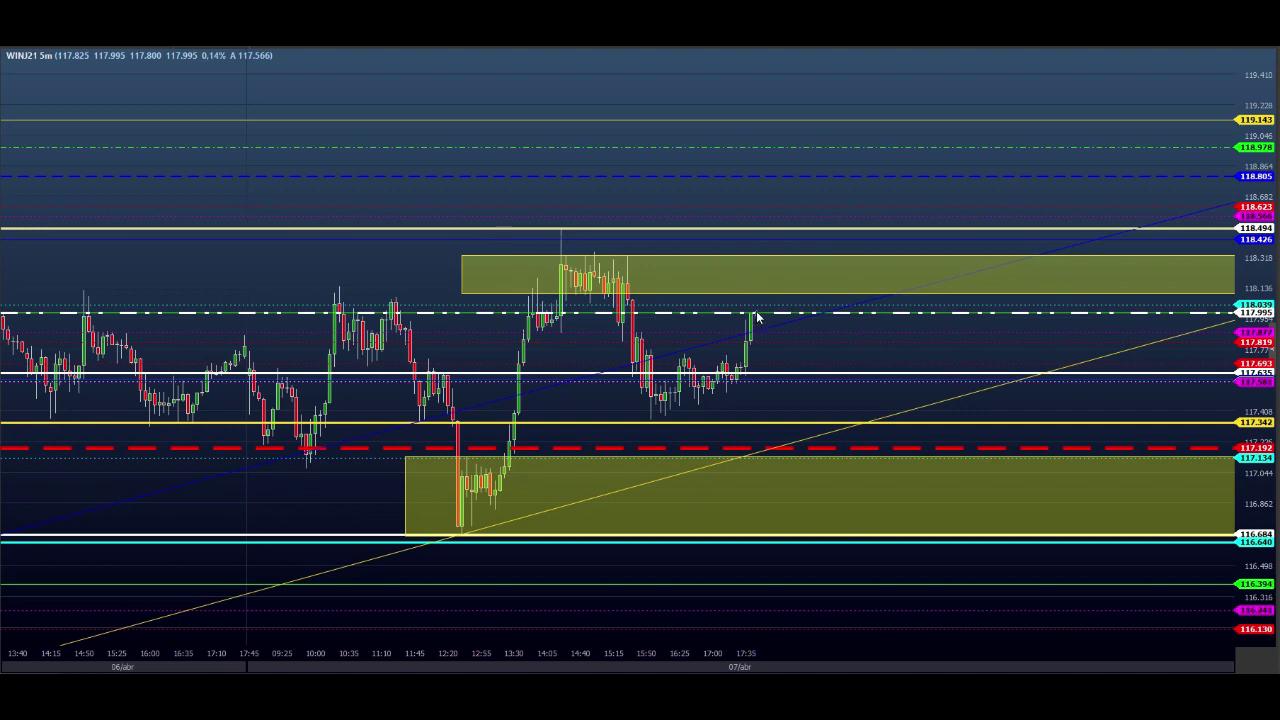
Step: Sketch a green zigzag projection from the last candle up to about 118.805 with a small pullback
{"action": "mouse_move", "coordinate": [759, 325]}
{"action": "left_mouse_down"}
{"action": "mouse_move", "coordinate": [798, 350]}
{"action": "mouse_move", "coordinate": [783, 274]}
{"action": "mouse_move", "coordinate": [794, 298]}
{"action": "mouse_move", "coordinate": [815, 228]}
{"action": "left_mouse_up"}
{"action": "mouse_move", "coordinate": [815, 228]}
{"action": "left_mouse_down"}
{"action": "mouse_move", "coordinate": [826, 248]}
{"action": "mouse_move", "coordinate": [850, 169]}
{"action": "left_mouse_up"}
{"action": "left_click_drag", "start_coordinate": [850, 169], "coordinate": [857, 215]}
{"action": "mouse_move", "coordinate": [859, 215]}
{"action": "left_mouse_down"}
{"action": "mouse_move", "coordinate": [869, 197]}
{"action": "mouse_move", "coordinate": [874, 216]}
{"action": "left_mouse_up"}
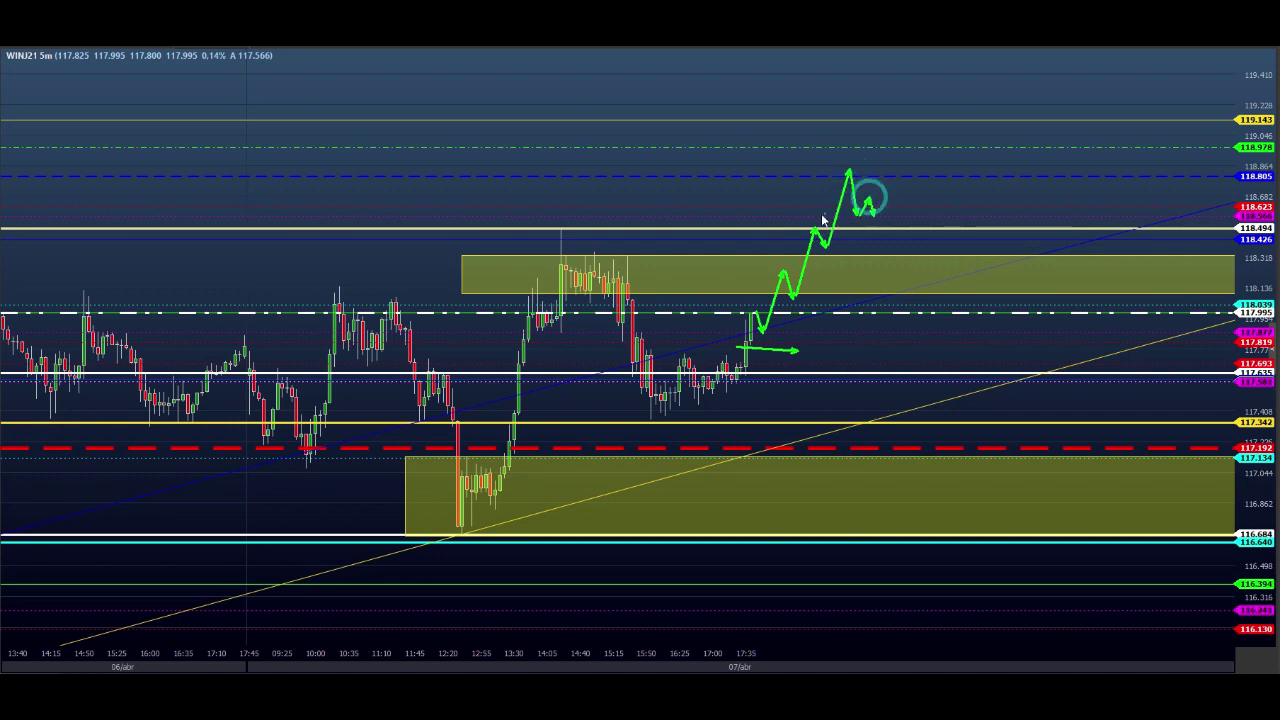
Step: Mark the pullback at about 118.623 and extend the green zigzag up to 118.978, ending with a drop to 118.494
{"action": "left_click", "coordinate": [817, 216]}
{"action": "left_click", "coordinate": [836, 215]}
{"action": "mouse_move", "coordinate": [836, 216]}
{"action": "left_mouse_down"}
{"action": "mouse_move", "coordinate": [854, 238]}
{"action": "mouse_move", "coordinate": [868, 188]}
{"action": "mouse_move", "coordinate": [838, 207]}
{"action": "mouse_move", "coordinate": [909, 207]}
{"action": "mouse_move", "coordinate": [885, 166]}
{"action": "mouse_move", "coordinate": [894, 203]}
{"action": "mouse_move", "coordinate": [905, 184]}
{"action": "mouse_move", "coordinate": [922, 210]}
{"action": "left_mouse_up"}
{"action": "left_click_drag", "start_coordinate": [922, 210], "coordinate": [946, 149]}
{"action": "left_click", "coordinate": [947, 150]}
{"action": "left_click", "coordinate": [958, 168]}
{"action": "left_click", "coordinate": [970, 147]}
{"action": "left_click", "coordinate": [975, 224]}
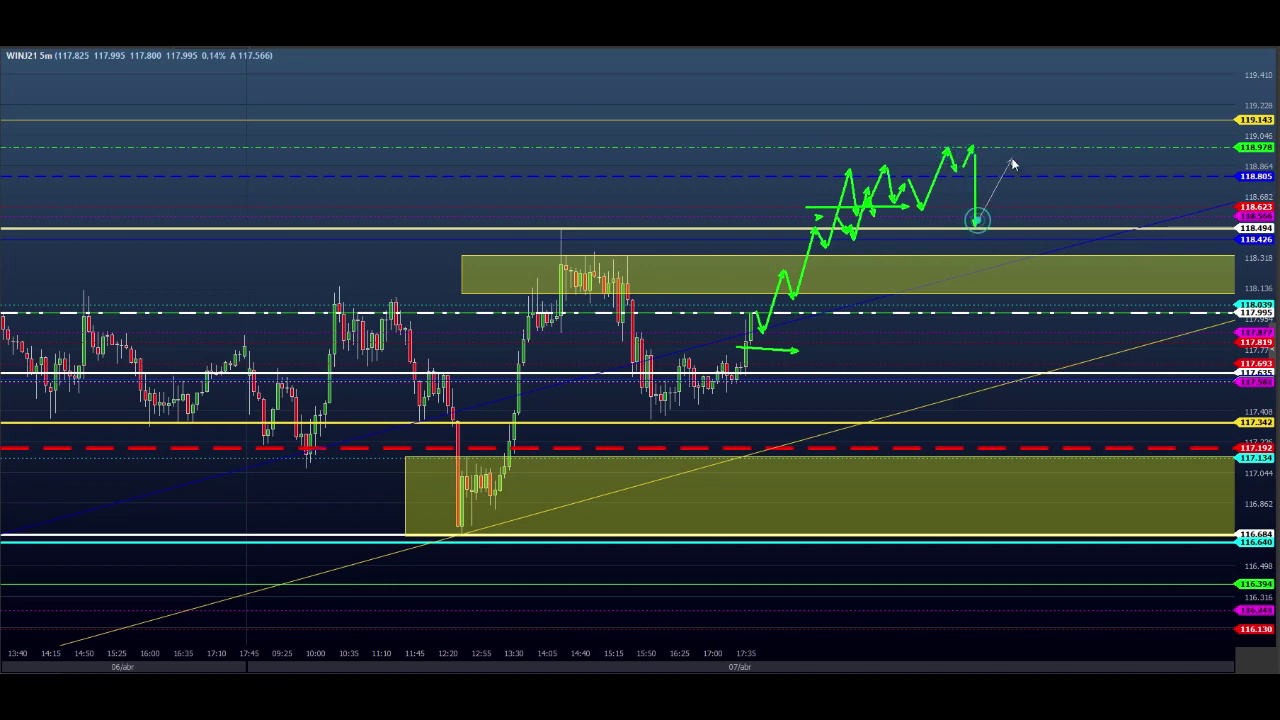
Step: Continue the green projection with progressively lower swings down to about 117.995 and a short bounce
{"action": "left_click", "coordinate": [1010, 164]}
{"action": "double_click", "coordinate": [1013, 207]}
{"action": "left_click_drag", "start_coordinate": [1013, 207], "coordinate": [1027, 180]}
{"action": "mouse_move", "coordinate": [1027, 180]}
{"action": "left_mouse_down"}
{"action": "mouse_move", "coordinate": [1037, 223]}
{"action": "mouse_move", "coordinate": [1057, 184]}
{"action": "left_mouse_up"}
{"action": "left_click_drag", "start_coordinate": [1057, 184], "coordinate": [1059, 244]}
{"action": "mouse_move", "coordinate": [1059, 244]}
{"action": "left_mouse_down"}
{"action": "mouse_move", "coordinate": [1078, 202]}
{"action": "mouse_move", "coordinate": [1080, 232]}
{"action": "left_mouse_up"}
{"action": "left_click_drag", "start_coordinate": [1080, 232], "coordinate": [1092, 207]}
{"action": "left_click", "coordinate": [1092, 207]}
{"action": "left_click", "coordinate": [1092, 316]}
{"action": "left_click", "coordinate": [1106, 284]}
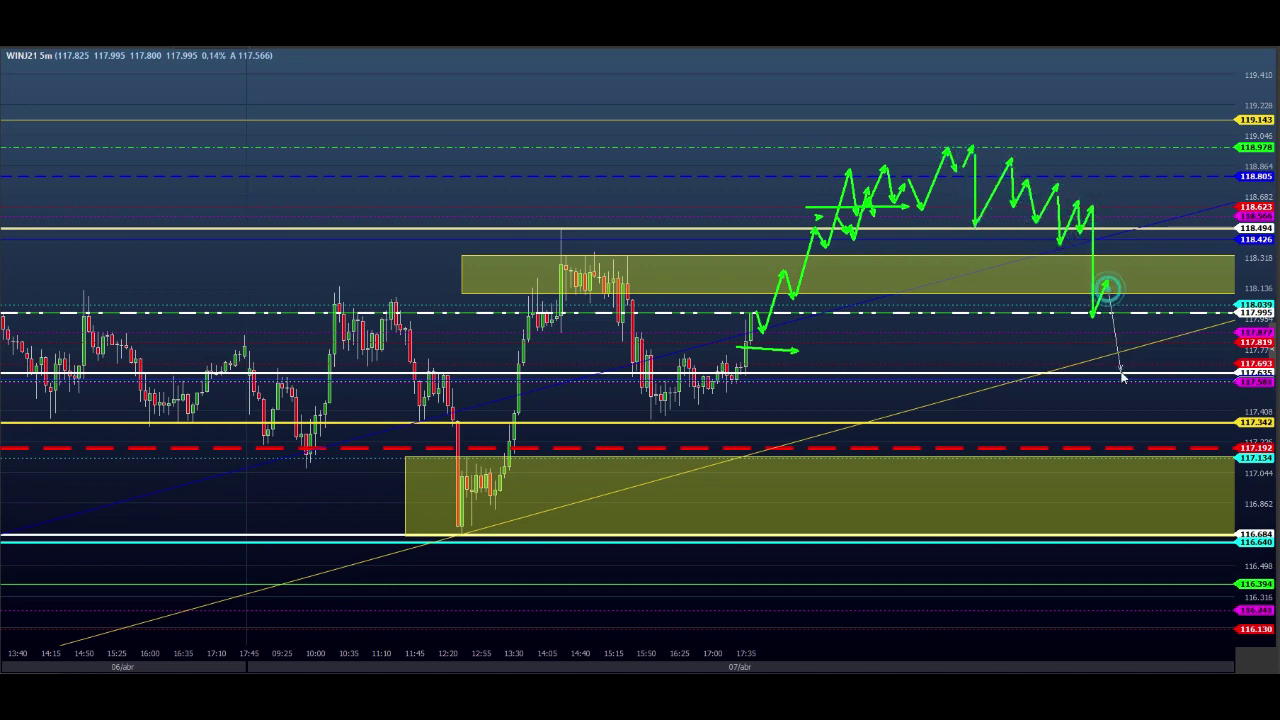
Step: Extend the green projection to 117.635, rebound it to about 118.318 and drop it to 116.684
{"action": "left_click", "coordinate": [1120, 370]}
{"action": "left_click", "coordinate": [1141, 337]}
{"action": "left_click", "coordinate": [1146, 372]}
{"action": "left_click", "coordinate": [1172, 287]}
{"action": "left_click", "coordinate": [1183, 306]}
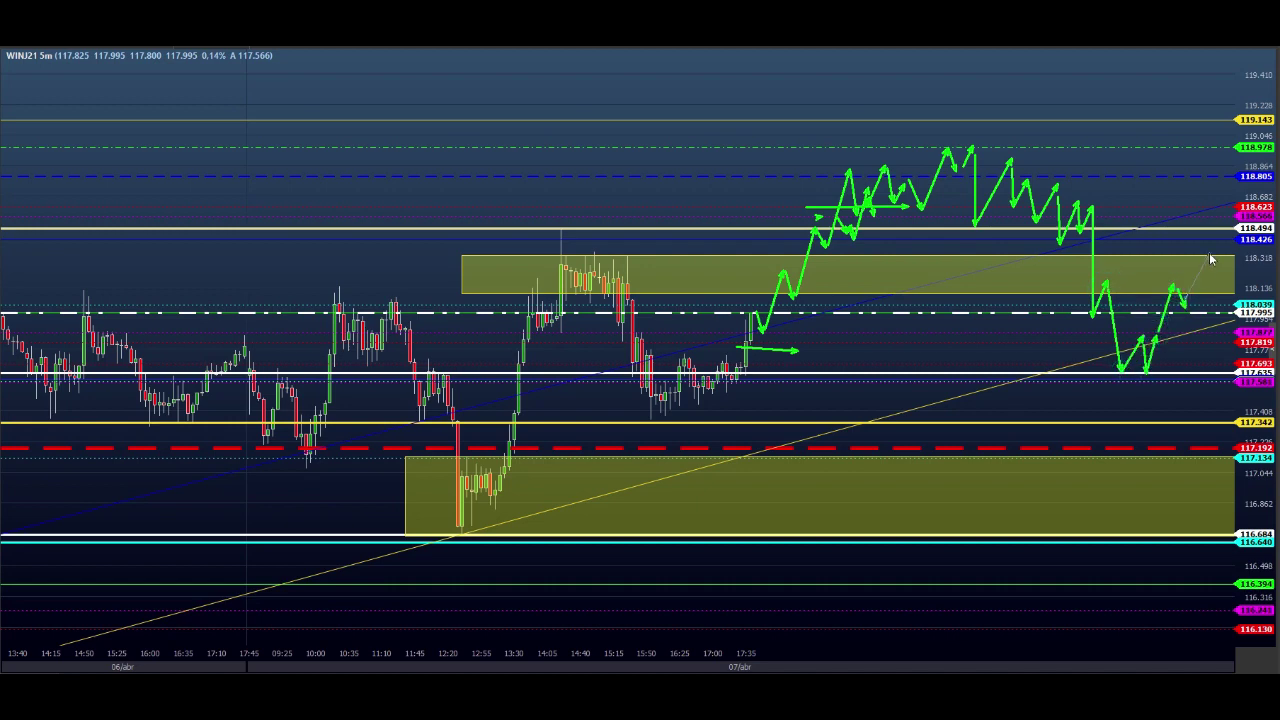
{"action": "left_click", "coordinate": [1208, 257]}
{"action": "left_click", "coordinate": [1220, 409]}
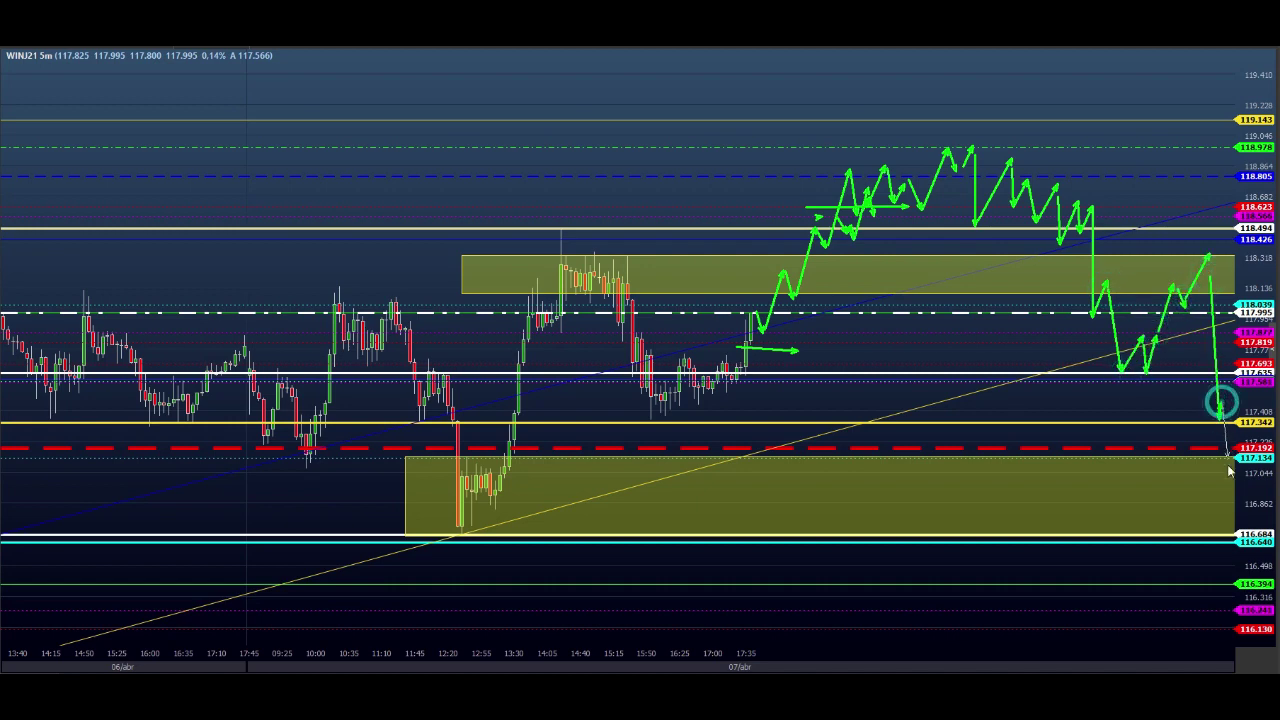
{"action": "left_click", "coordinate": [1222, 530]}
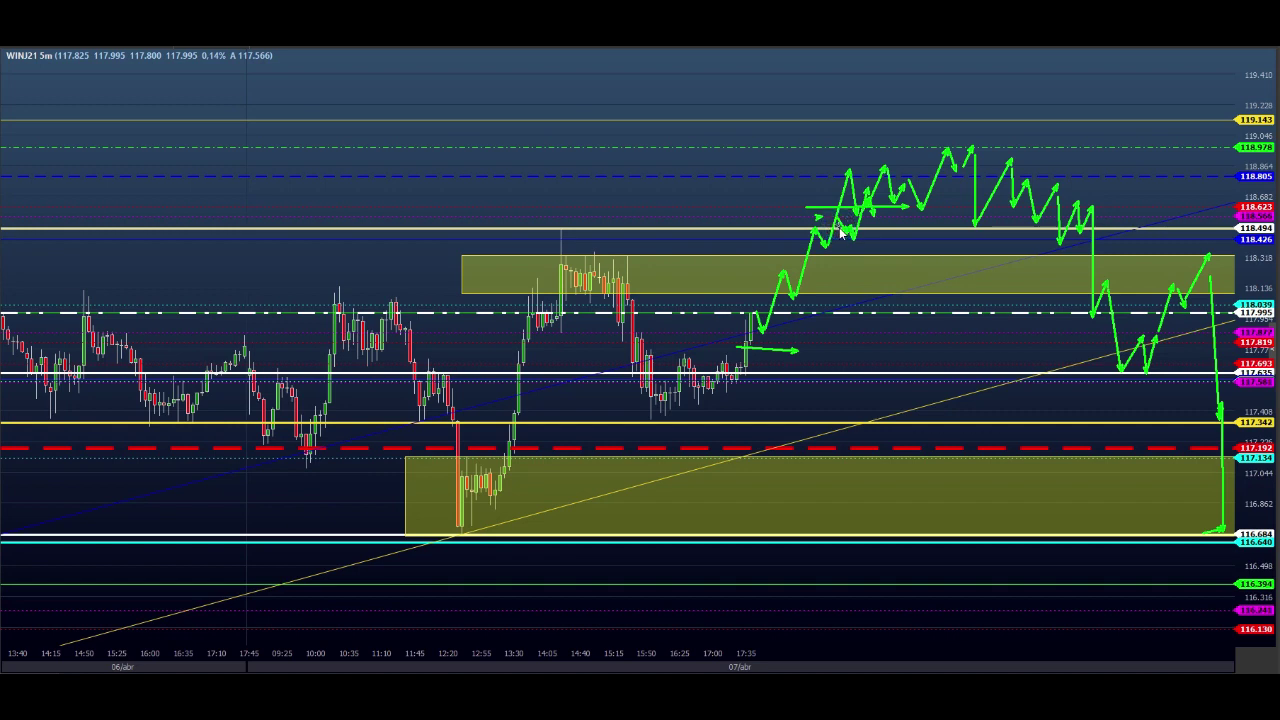
Step: Sketch a red alternative path dipping to about 117.819 and rising to a boxed top around 118.978, then clear the annotations
{"action": "mouse_move", "coordinate": [842, 232]}
{"action": "left_mouse_down"}
{"action": "mouse_move", "coordinate": [851, 331]}
{"action": "mouse_move", "coordinate": [870, 300]}
{"action": "mouse_move", "coordinate": [882, 326]}
{"action": "mouse_move", "coordinate": [906, 256]}
{"action": "mouse_move", "coordinate": [928, 268]}
{"action": "mouse_move", "coordinate": [952, 226]}
{"action": "mouse_move", "coordinate": [972, 272]}
{"action": "left_mouse_up"}
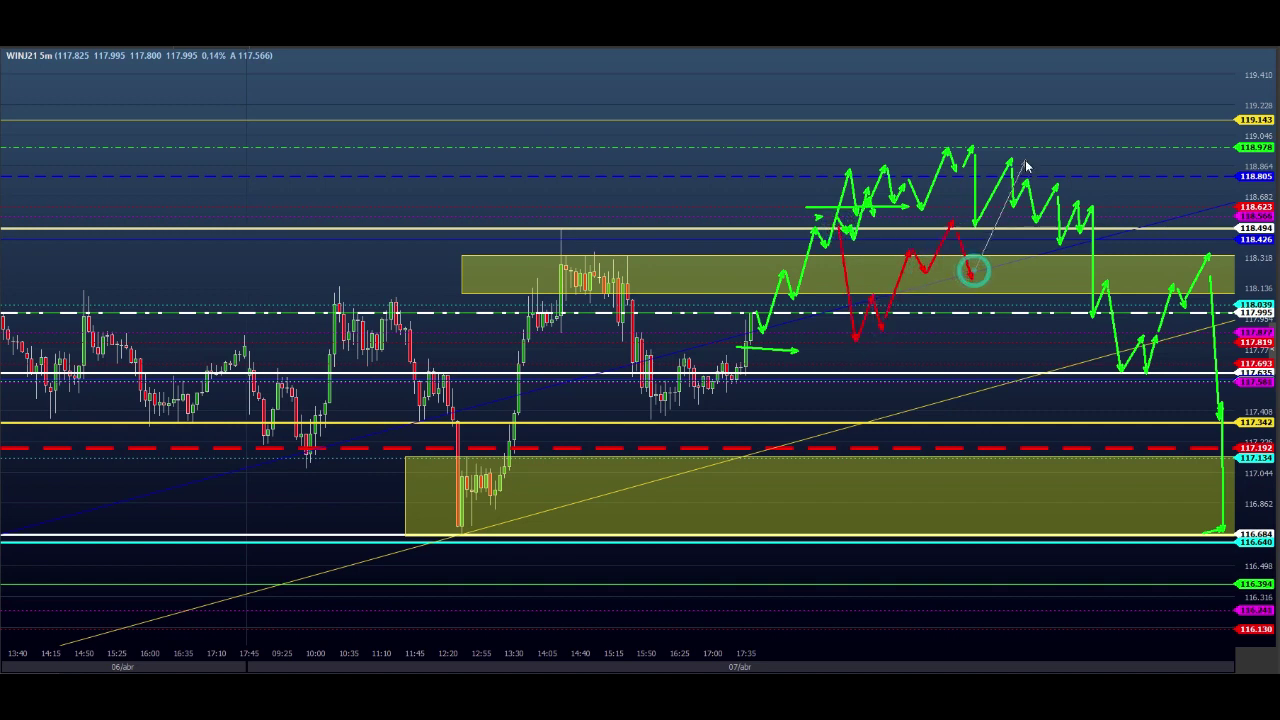
{"action": "left_click_drag", "start_coordinate": [1025, 161], "coordinate": [1037, 129]}
{"action": "left_click_drag", "start_coordinate": [1038, 130], "coordinate": [1054, 170]}
{"action": "left_click_drag", "start_coordinate": [1055, 167], "coordinate": [1061, 140]}
{"action": "mouse_move", "coordinate": [976, 139]}
{"action": "left_mouse_down"}
{"action": "mouse_move", "coordinate": [1073, 139]}
{"action": "mouse_move", "coordinate": [1072, 162]}
{"action": "left_mouse_up"}
{"action": "left_click_drag", "start_coordinate": [1068, 163], "coordinate": [978, 150]}
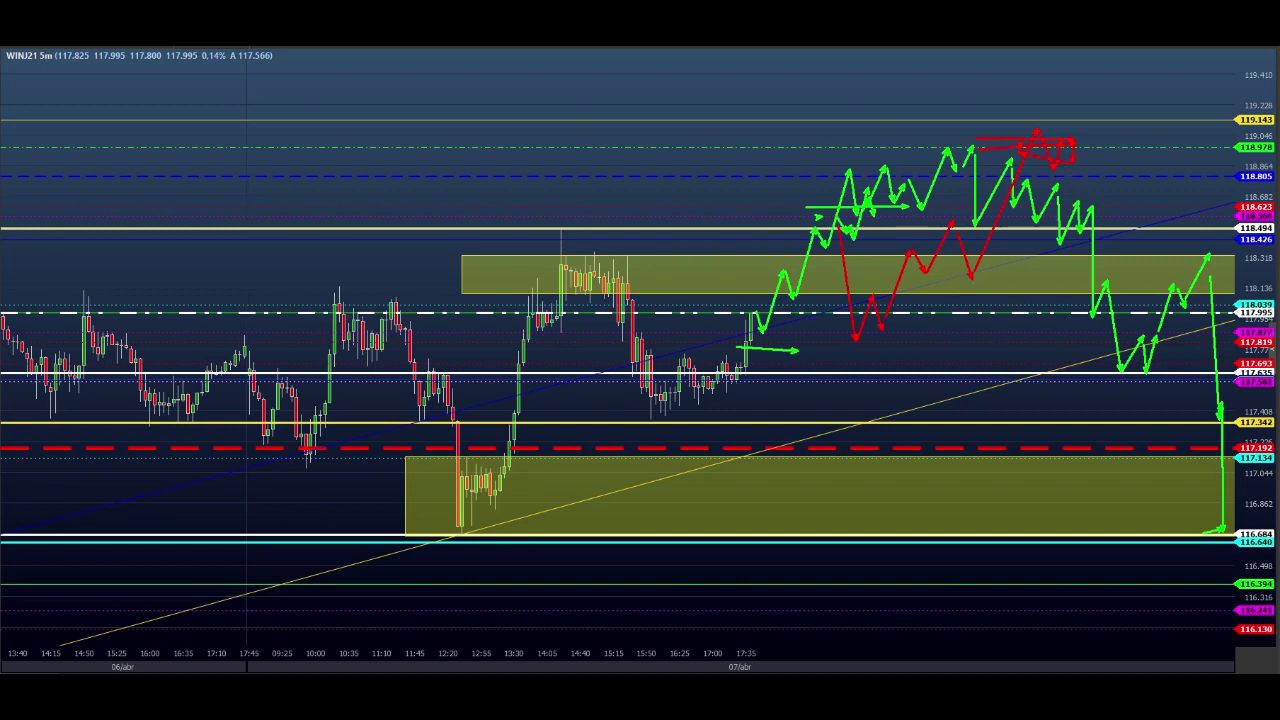
{"action": "key", "text": "Escape"}
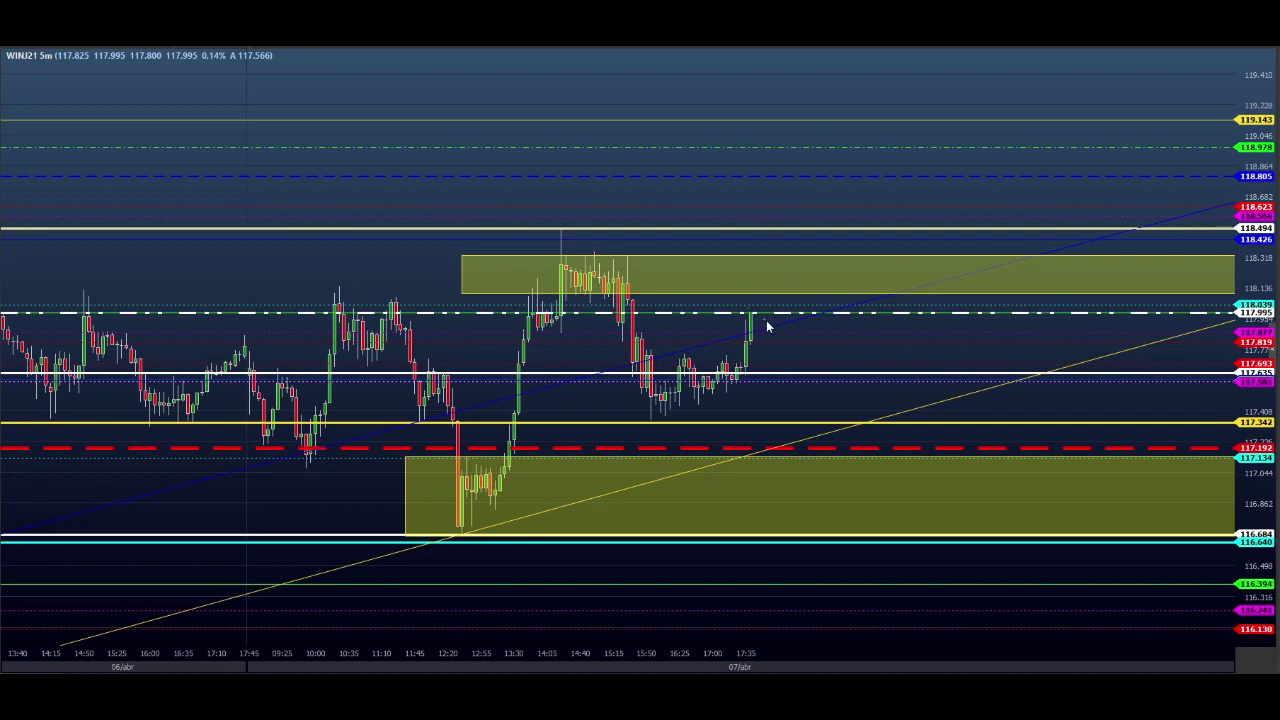
Step: Sketch a yellow bearish projection from the last candle into the upper zone and down to about 116.130, marking 117.995 along the way
{"action": "mouse_move", "coordinate": [760, 318]}
{"action": "left_mouse_down"}
{"action": "mouse_move", "coordinate": [787, 261]}
{"action": "mouse_move", "coordinate": [808, 252]}
{"action": "left_mouse_up"}
{"action": "left_click_drag", "start_coordinate": [808, 252], "coordinate": [818, 312]}
{"action": "mouse_move", "coordinate": [819, 312]}
{"action": "left_mouse_down"}
{"action": "mouse_move", "coordinate": [843, 260]}
{"action": "mouse_move", "coordinate": [864, 300]}
{"action": "mouse_move", "coordinate": [870, 282]}
{"action": "left_mouse_up"}
{"action": "left_click_drag", "start_coordinate": [870, 283], "coordinate": [875, 322]}
{"action": "mouse_move", "coordinate": [802, 316]}
{"action": "left_mouse_down"}
{"action": "mouse_move", "coordinate": [927, 317]}
{"action": "mouse_move", "coordinate": [888, 374]}
{"action": "mouse_move", "coordinate": [906, 337]}
{"action": "mouse_move", "coordinate": [913, 366]}
{"action": "mouse_move", "coordinate": [930, 312]}
{"action": "mouse_move", "coordinate": [942, 398]}
{"action": "mouse_move", "coordinate": [951, 374]}
{"action": "mouse_move", "coordinate": [965, 552]}
{"action": "mouse_move", "coordinate": [984, 522]}
{"action": "mouse_move", "coordinate": [987, 543]}
{"action": "left_mouse_up"}
{"action": "left_click_drag", "start_coordinate": [987, 543], "coordinate": [998, 520]}
{"action": "mouse_move", "coordinate": [998, 520]}
{"action": "left_mouse_down"}
{"action": "mouse_move", "coordinate": [1015, 628]}
{"action": "mouse_move", "coordinate": [1028, 598]}
{"action": "mouse_move", "coordinate": [1034, 630]}
{"action": "left_mouse_up"}
{"action": "left_click_drag", "start_coordinate": [1034, 630], "coordinate": [1122, 608]}
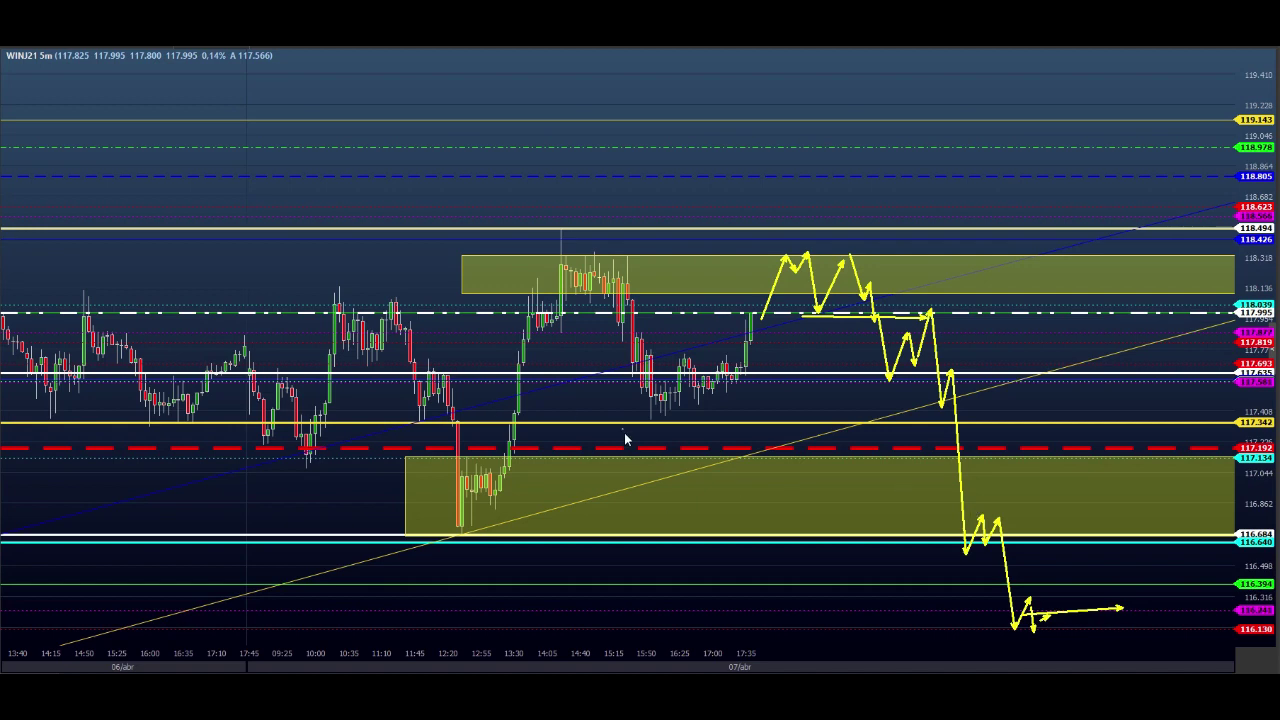
Step: Draw a yellow arrow line along the highs and two rising ones from the 12:20–12:55 lows
{"action": "left_click_drag", "start_coordinate": [319, 276], "coordinate": [948, 255]}
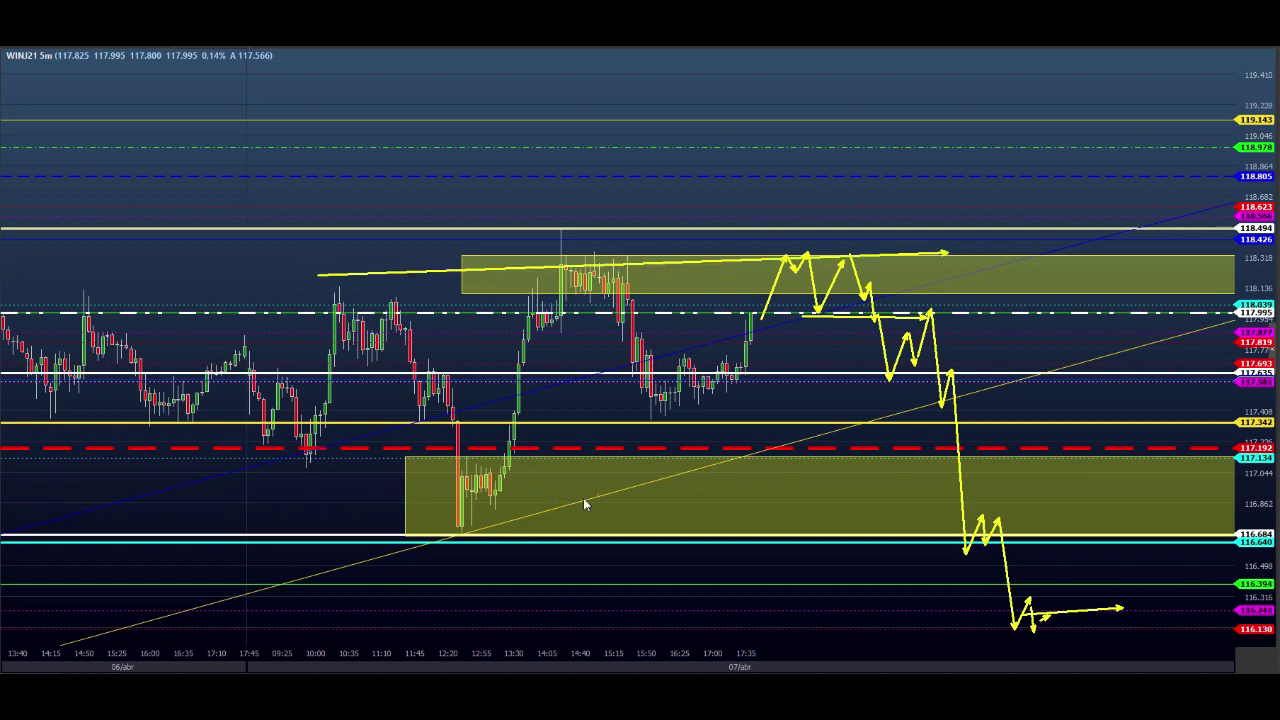
{"action": "mouse_move", "coordinate": [492, 524]}
{"action": "left_mouse_down"}
{"action": "mouse_move", "coordinate": [794, 396]}
{"action": "mouse_move", "coordinate": [956, 301]}
{"action": "left_mouse_up"}
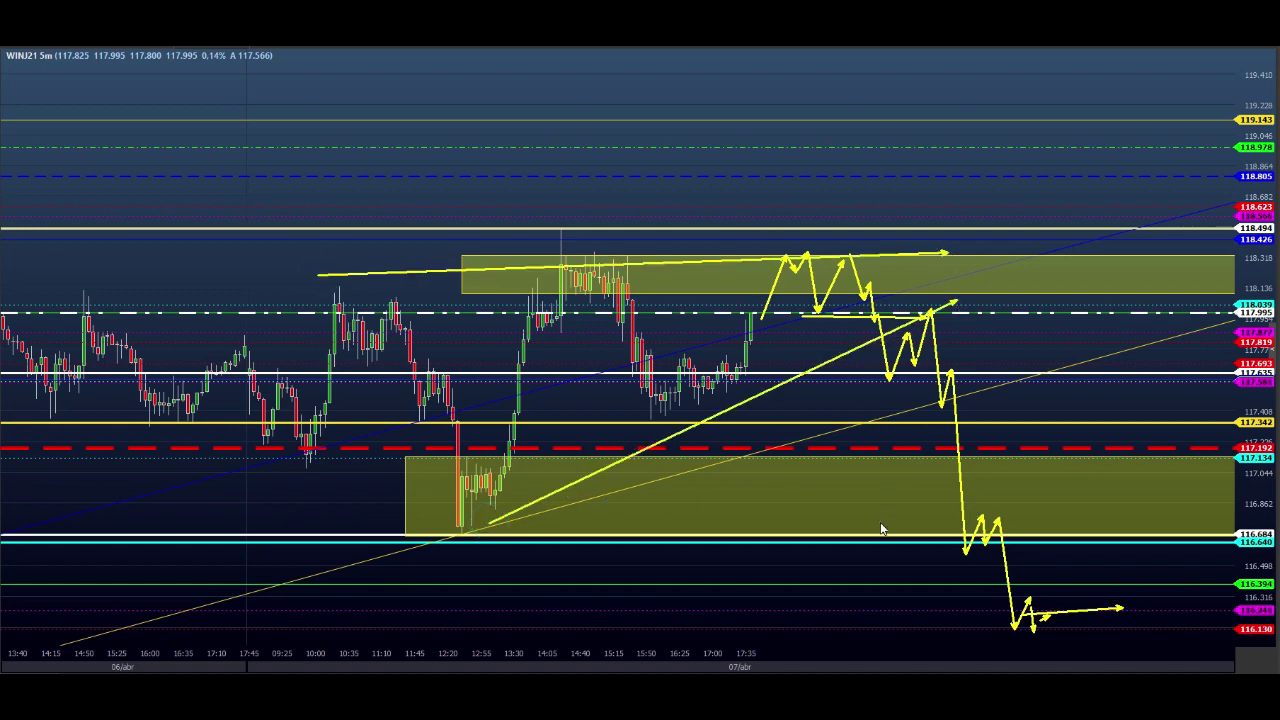
{"action": "left_click_drag", "start_coordinate": [490, 523], "coordinate": [1052, 482]}
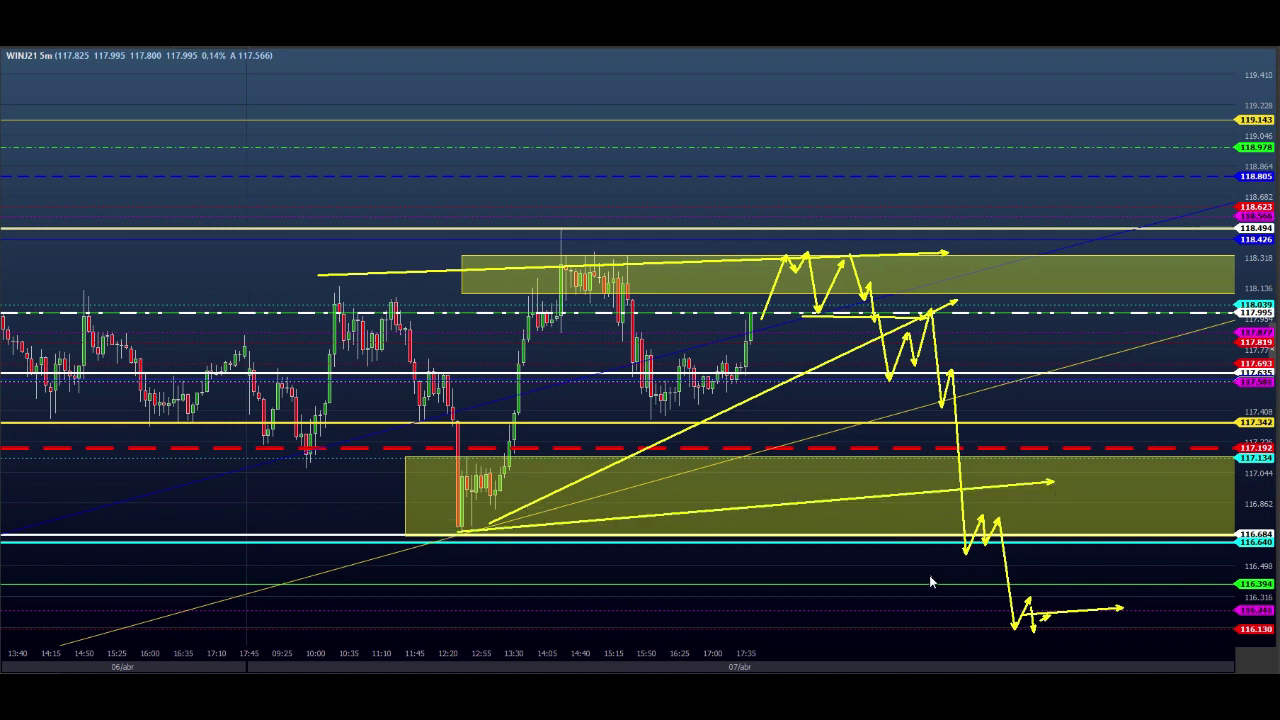
Step: Extend the yellow projection with a rebound to about 117.044 and a drop below 116.130, then clear the annotations
{"action": "mouse_move", "coordinate": [1056, 613]}
{"action": "left_mouse_down"}
{"action": "mouse_move", "coordinate": [1128, 473]}
{"action": "mouse_move", "coordinate": [1151, 506]}
{"action": "left_mouse_up"}
{"action": "mouse_move", "coordinate": [1155, 504]}
{"action": "left_mouse_down"}
{"action": "mouse_move", "coordinate": [1163, 481]}
{"action": "mouse_move", "coordinate": [1205, 655]}
{"action": "left_mouse_up"}
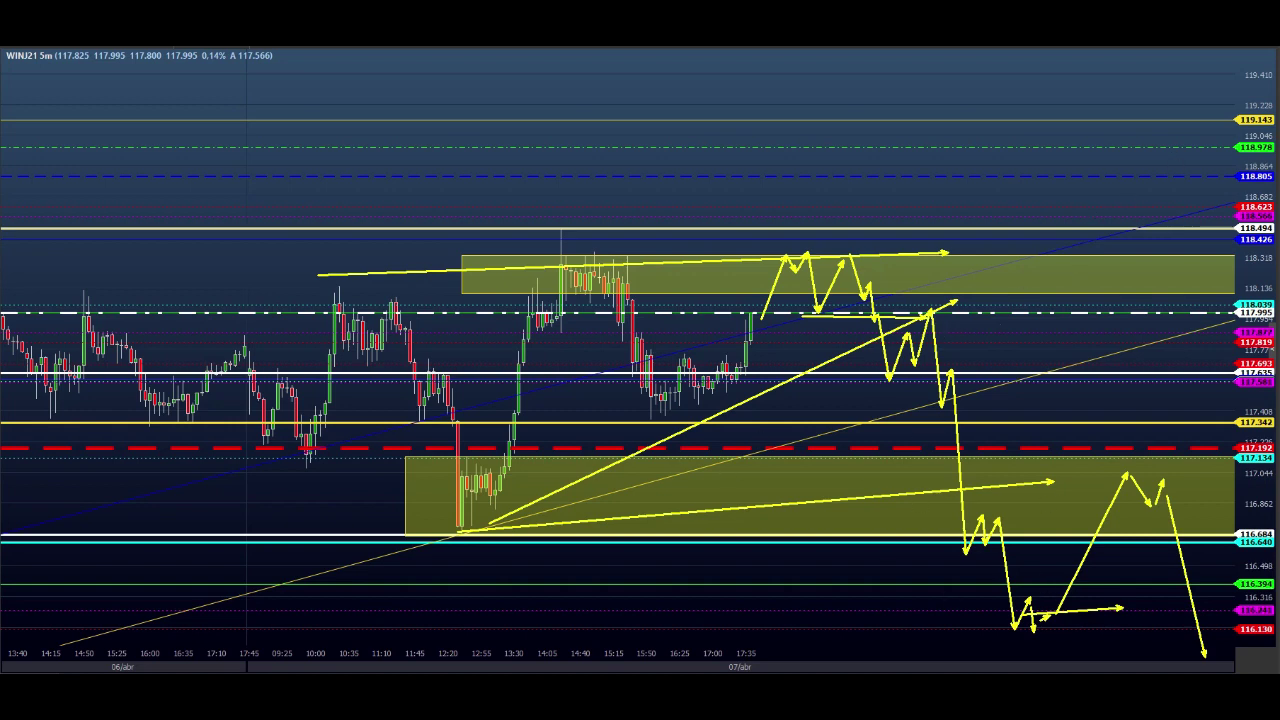
{"action": "key", "text": "Escape"}
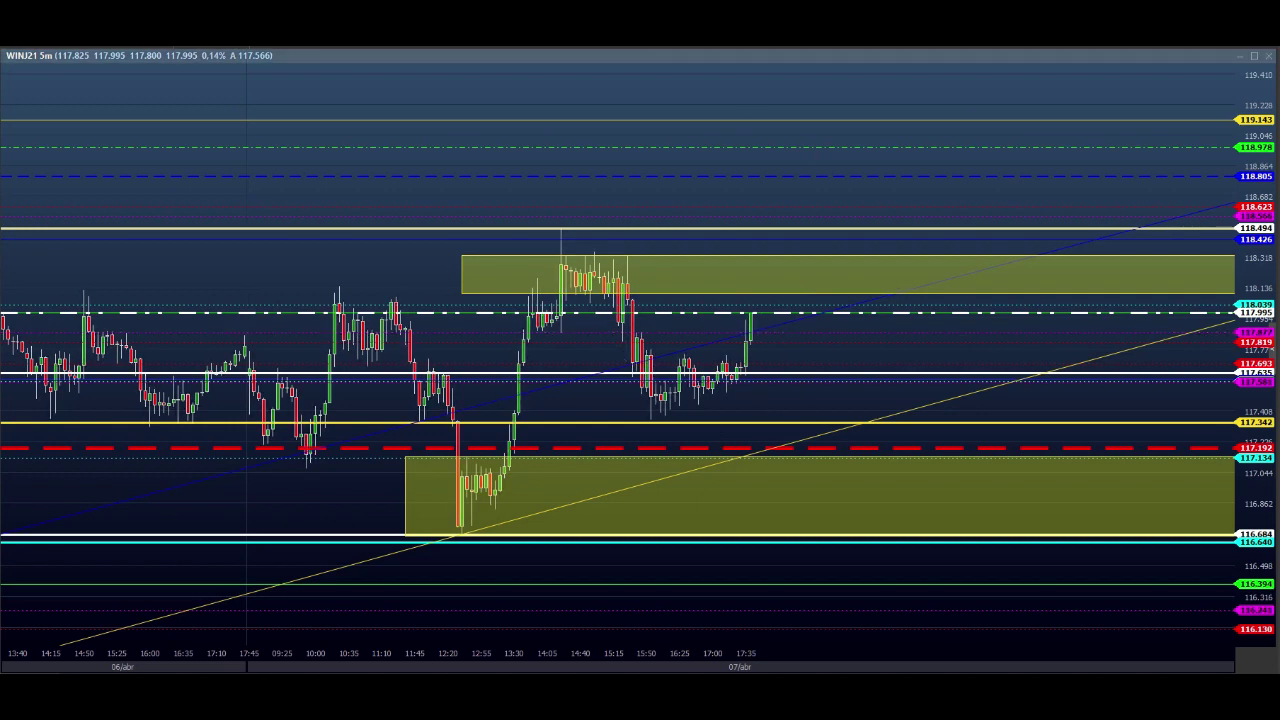
Step: Examine the WINJ21 candles from 12:20 onward at a larger scale against the nearby price levels
{"action": "scroll", "coordinate": [617, 400], "scroll_direction": "up", "scroll_amount": 6}
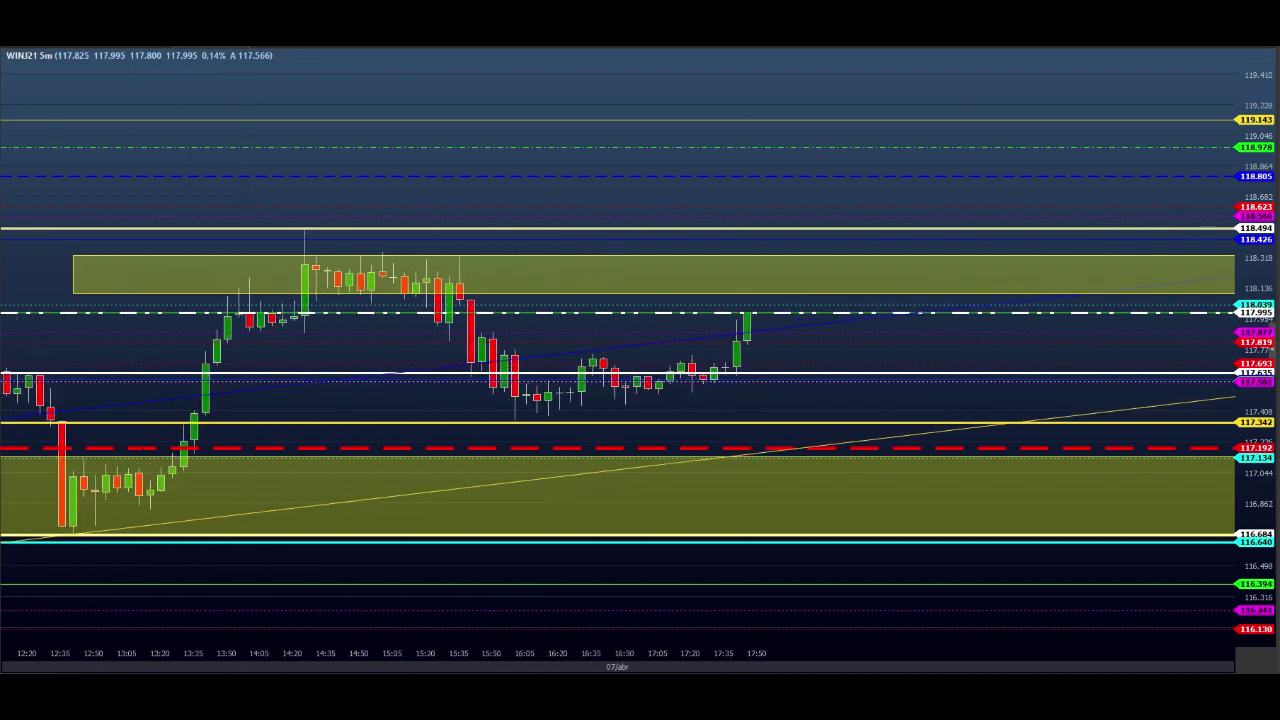
{"action": "left_click_drag", "start_coordinate": [1254, 436], "coordinate": [1247, 283]}
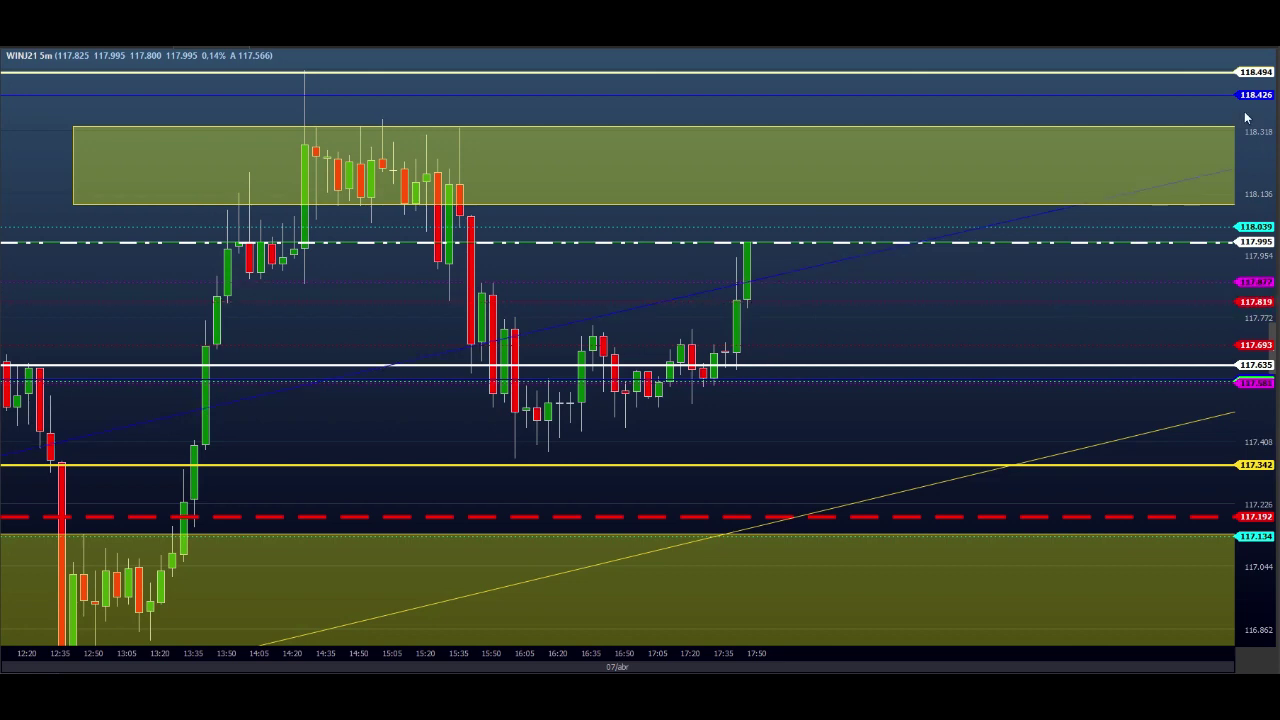
{"action": "left_click_drag", "start_coordinate": [1244, 119], "coordinate": [1245, 192]}
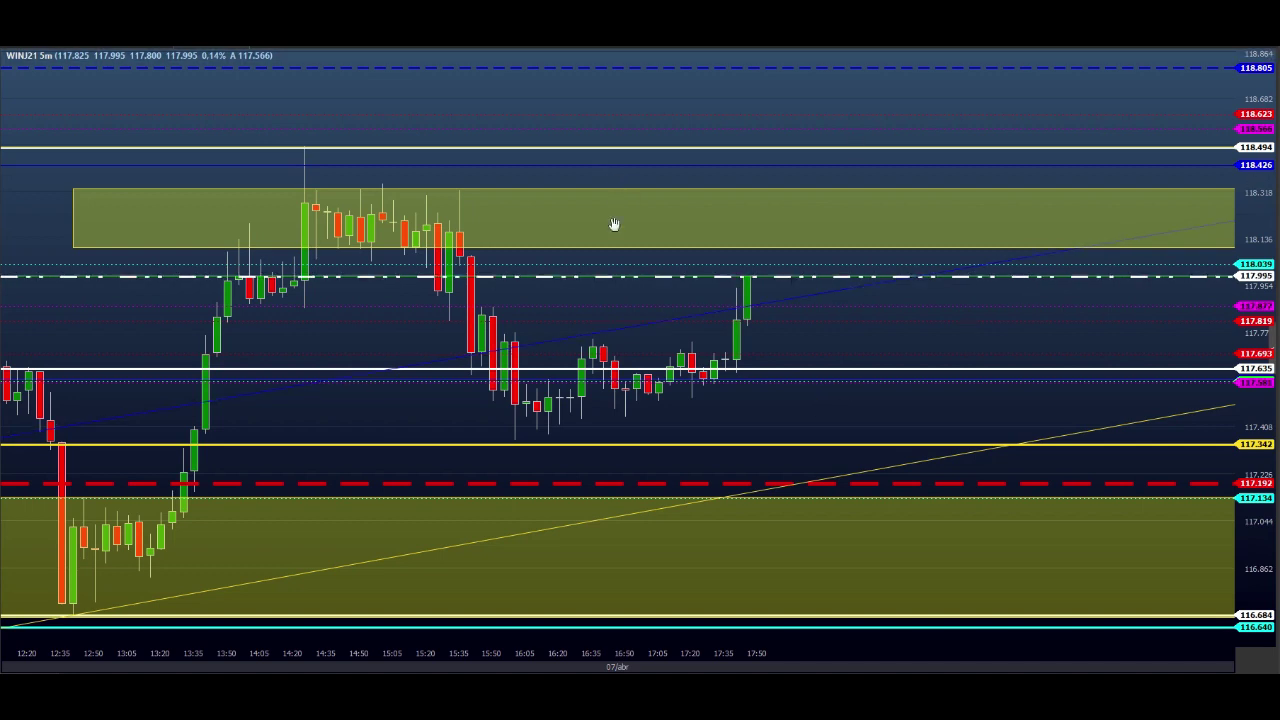
{"action": "left_click_drag", "start_coordinate": [374, 420], "coordinate": [513, 459]}
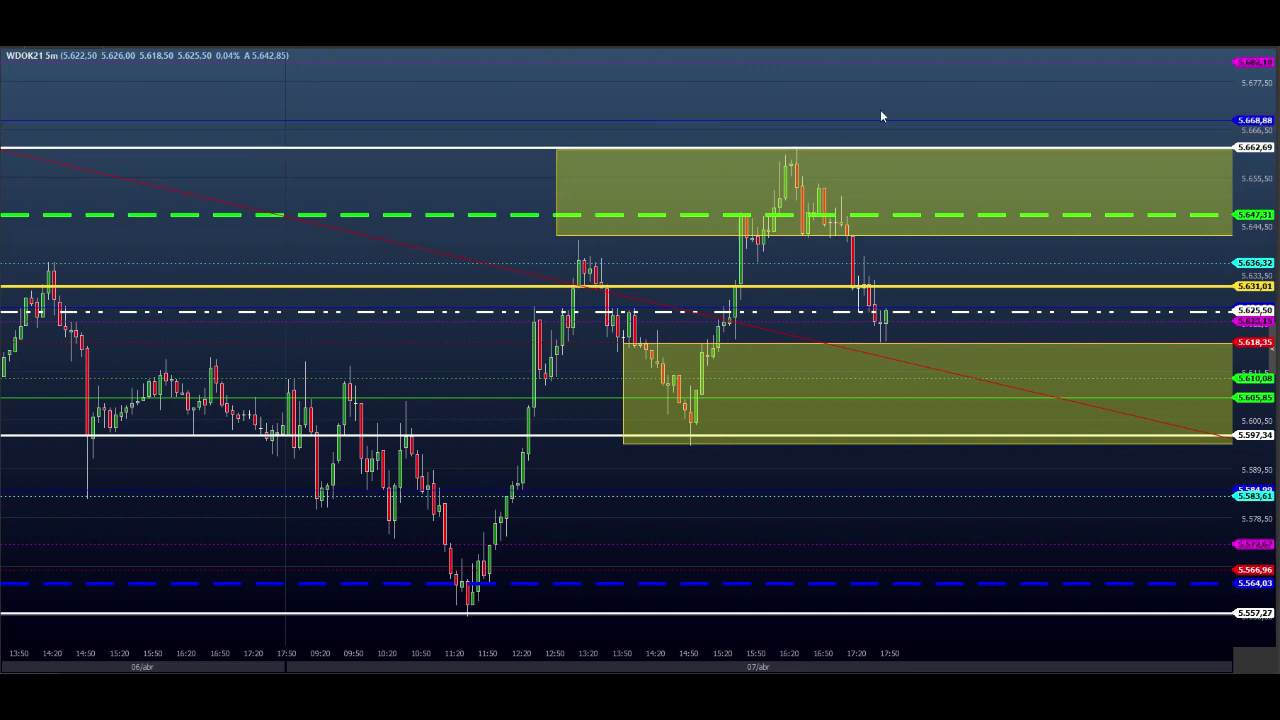
Step: Circle the opening candles of 07/abr on the WDOK21 chart, mark their high, middle and low with yellow arrows, then clear the markings
{"action": "left_click_drag", "start_coordinate": [1249, 100], "coordinate": [1244, 148]}
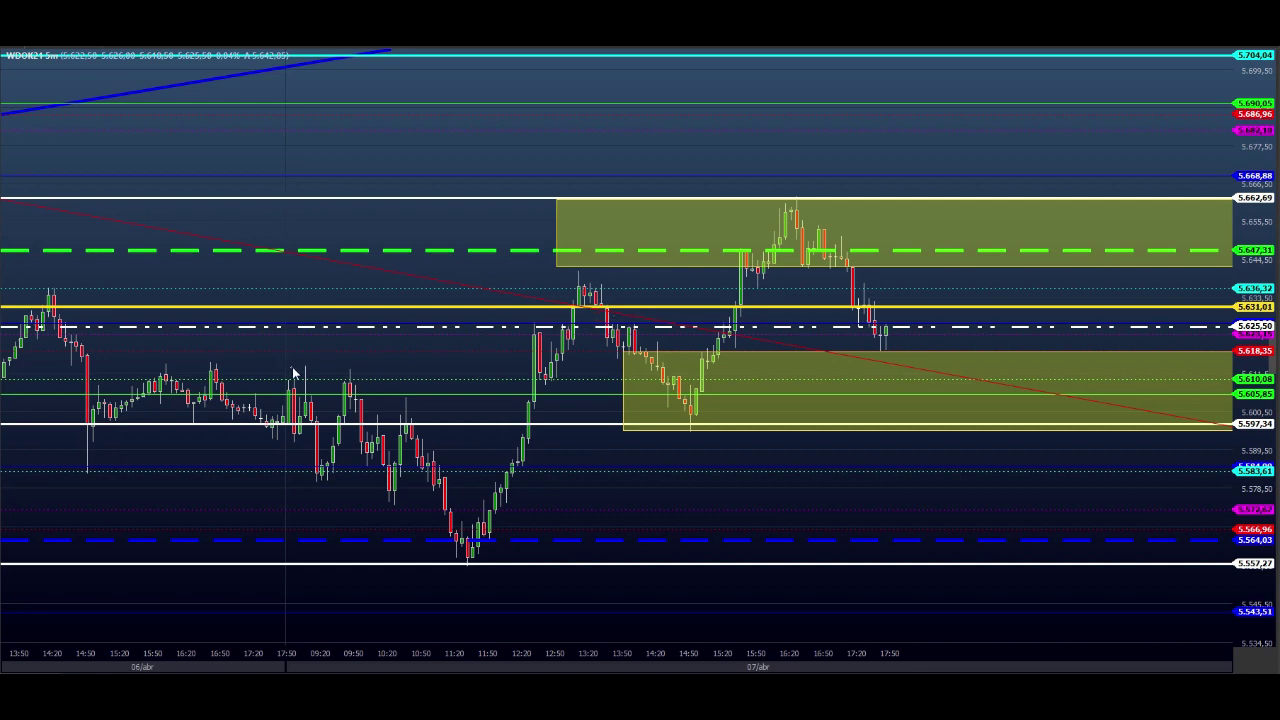
{"action": "left_click_drag", "start_coordinate": [285, 383], "coordinate": [305, 446]}
{"action": "mouse_move", "coordinate": [257, 443]}
{"action": "left_mouse_down"}
{"action": "mouse_move", "coordinate": [293, 437]}
{"action": "mouse_move", "coordinate": [306, 366]}
{"action": "mouse_move", "coordinate": [342, 373]}
{"action": "left_mouse_up"}
{"action": "left_click_drag", "start_coordinate": [288, 409], "coordinate": [318, 406]}
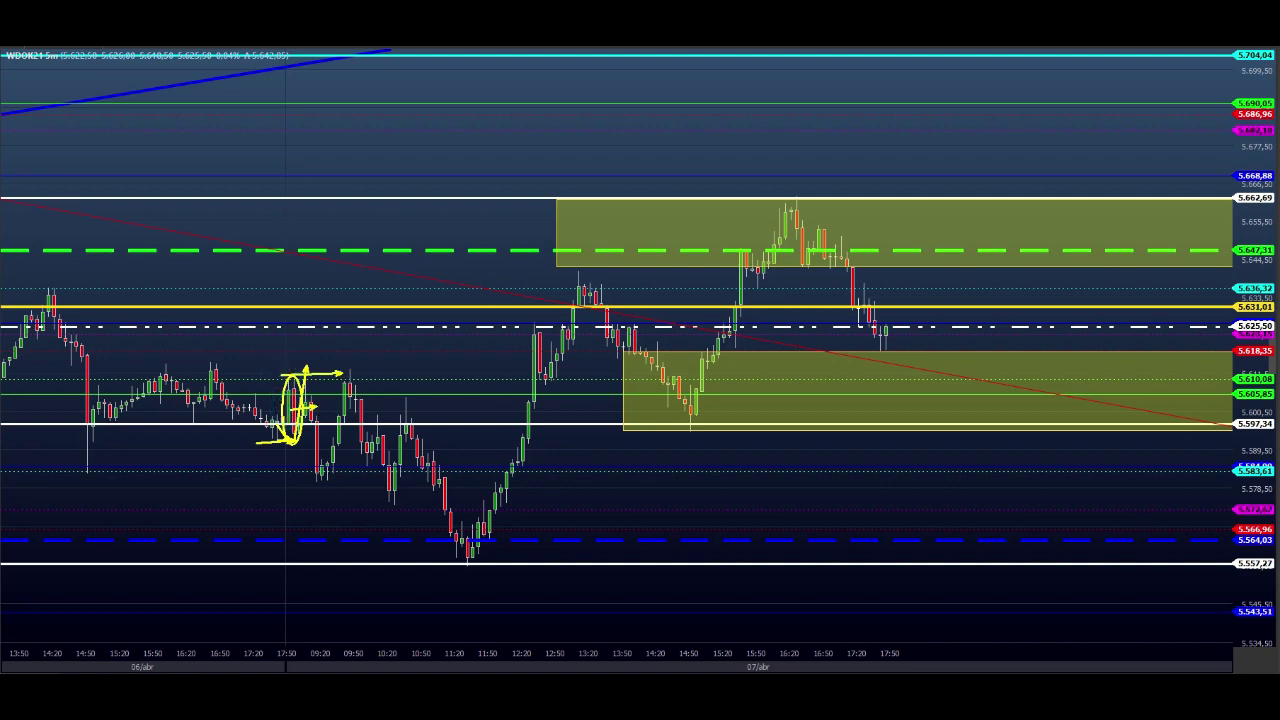
{"action": "key", "text": "Escape"}
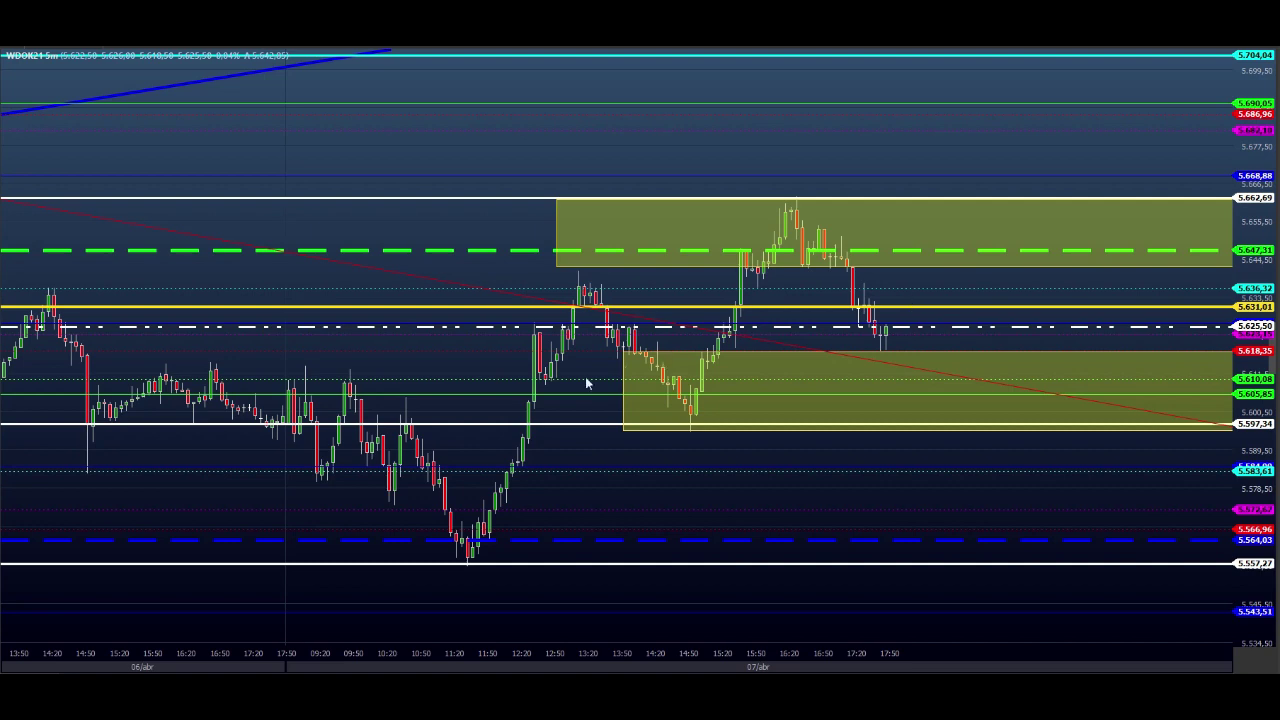
Step: Trace the early WDOK21 move around 5.597,34 and its drop to 5.583,61 with yellow arrows, then clear them
{"action": "left_click_drag", "start_coordinate": [294, 440], "coordinate": [310, 410]}
{"action": "left_click_drag", "start_coordinate": [288, 421], "coordinate": [322, 416]}
{"action": "left_click_drag", "start_coordinate": [325, 477], "coordinate": [327, 484]}
{"action": "left_click_drag", "start_coordinate": [294, 474], "coordinate": [337, 473]}
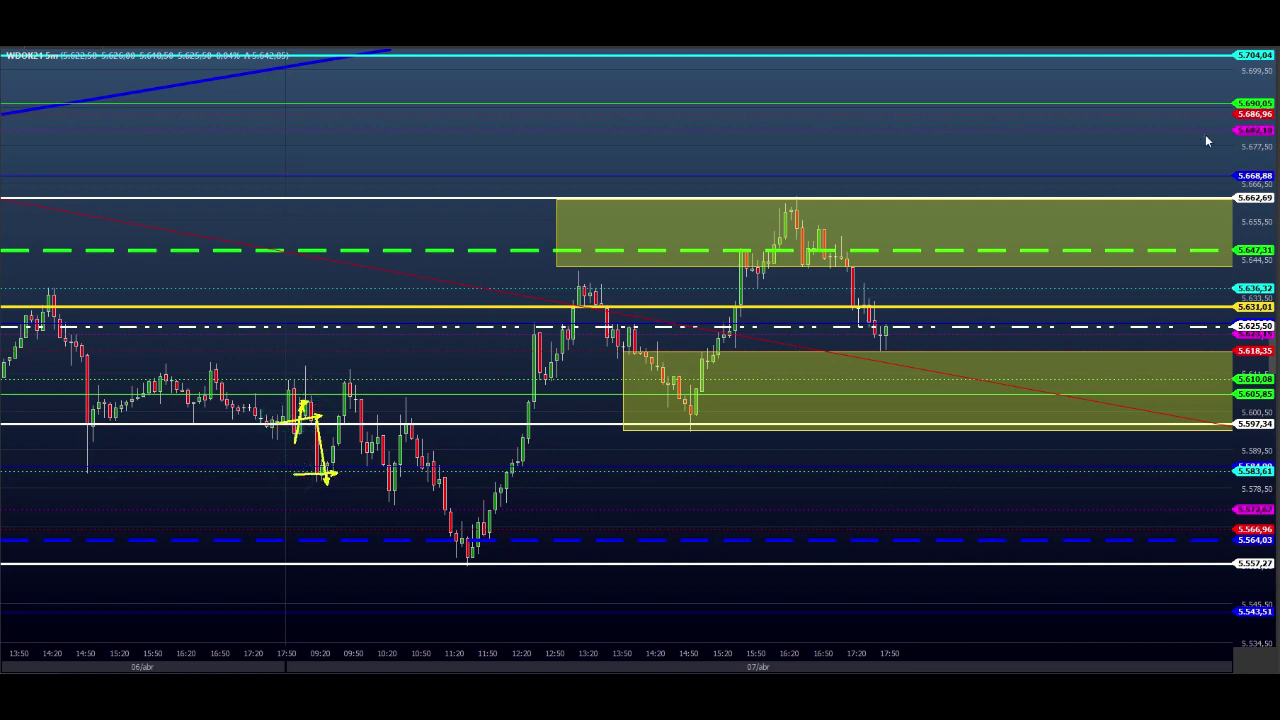
{"action": "key", "text": "Escape"}
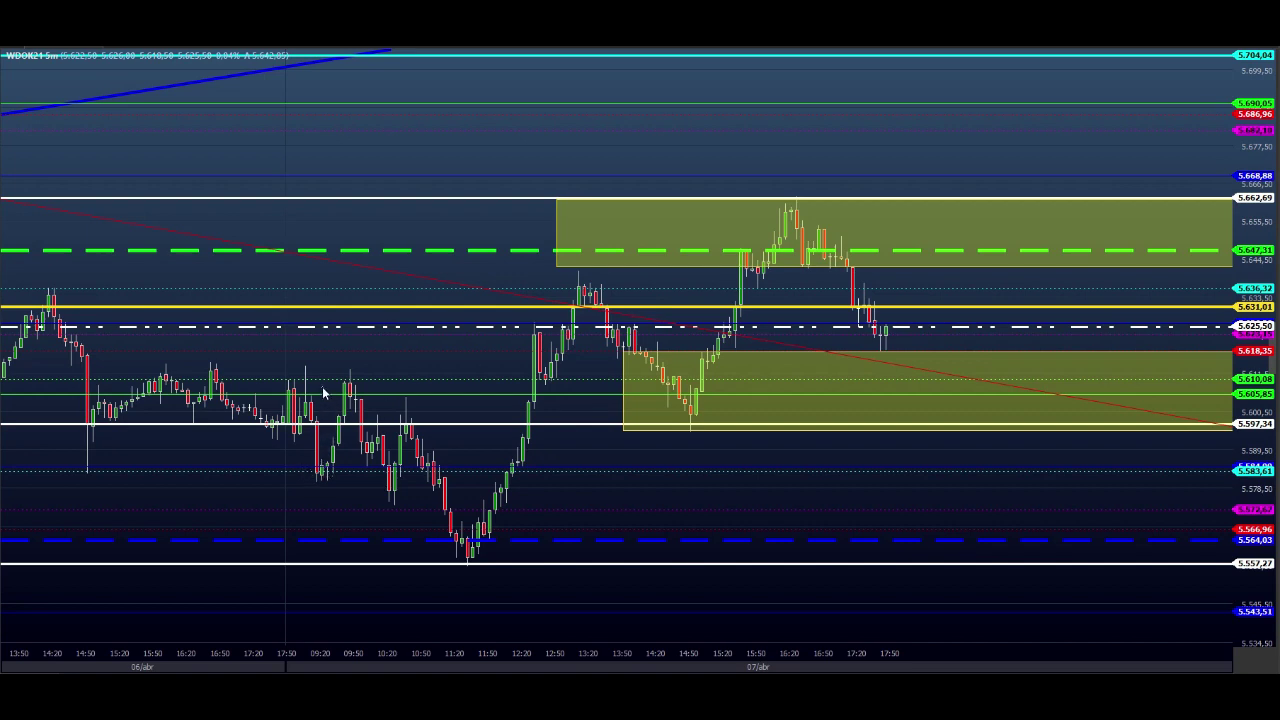
Step: Mark the morning range with horizontal yellow arrows at about 5.610,08, 5.597,34 and 5.583,61
{"action": "left_click_drag", "start_coordinate": [322, 387], "coordinate": [350, 386]}
{"action": "left_click_drag", "start_coordinate": [201, 385], "coordinate": [407, 384]}
{"action": "left_click_drag", "start_coordinate": [76, 471], "coordinate": [409, 473]}
{"action": "left_click_drag", "start_coordinate": [162, 425], "coordinate": [477, 425]}
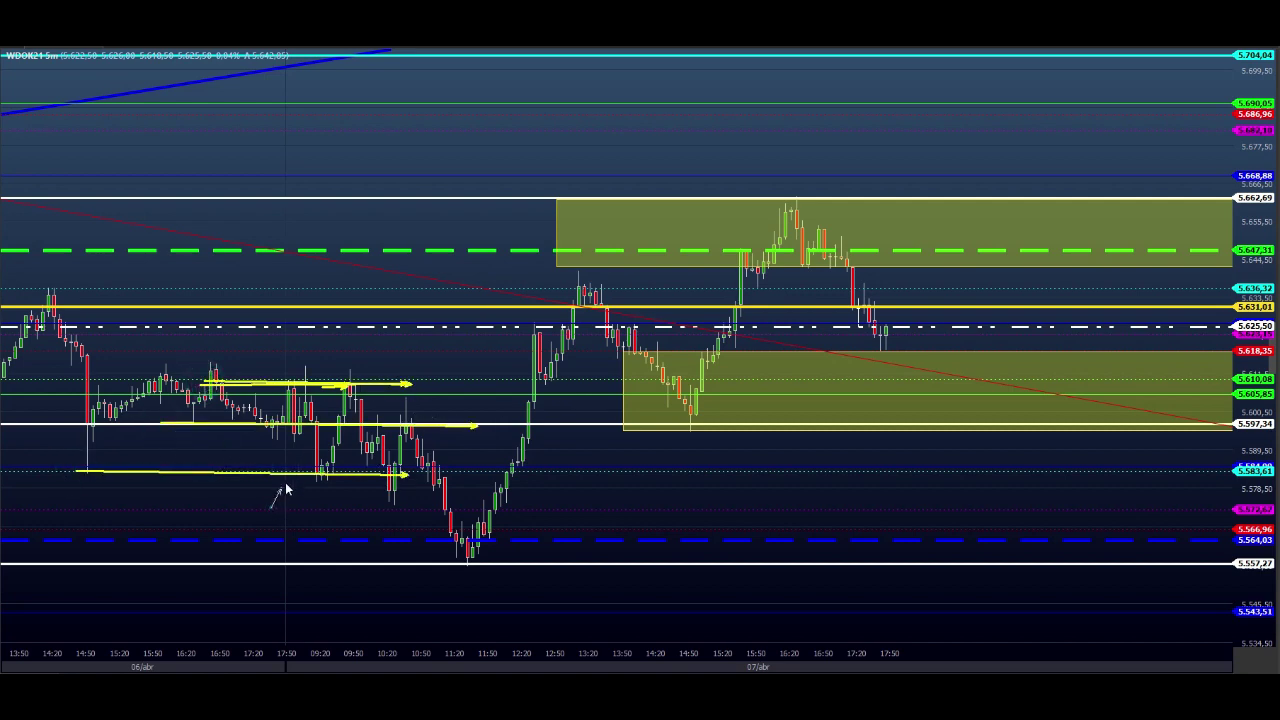
Step: Point out the touches at the range's top and bottom with small arrows and extend both boundary lines to about 13:20
{"action": "left_click_drag", "start_coordinate": [285, 490], "coordinate": [291, 478]}
{"action": "left_click_drag", "start_coordinate": [305, 340], "coordinate": [327, 380]}
{"action": "mouse_move", "coordinate": [325, 507]}
{"action": "left_mouse_down"}
{"action": "mouse_move", "coordinate": [333, 490]}
{"action": "mouse_move", "coordinate": [478, 470]}
{"action": "mouse_move", "coordinate": [592, 471]}
{"action": "left_mouse_up"}
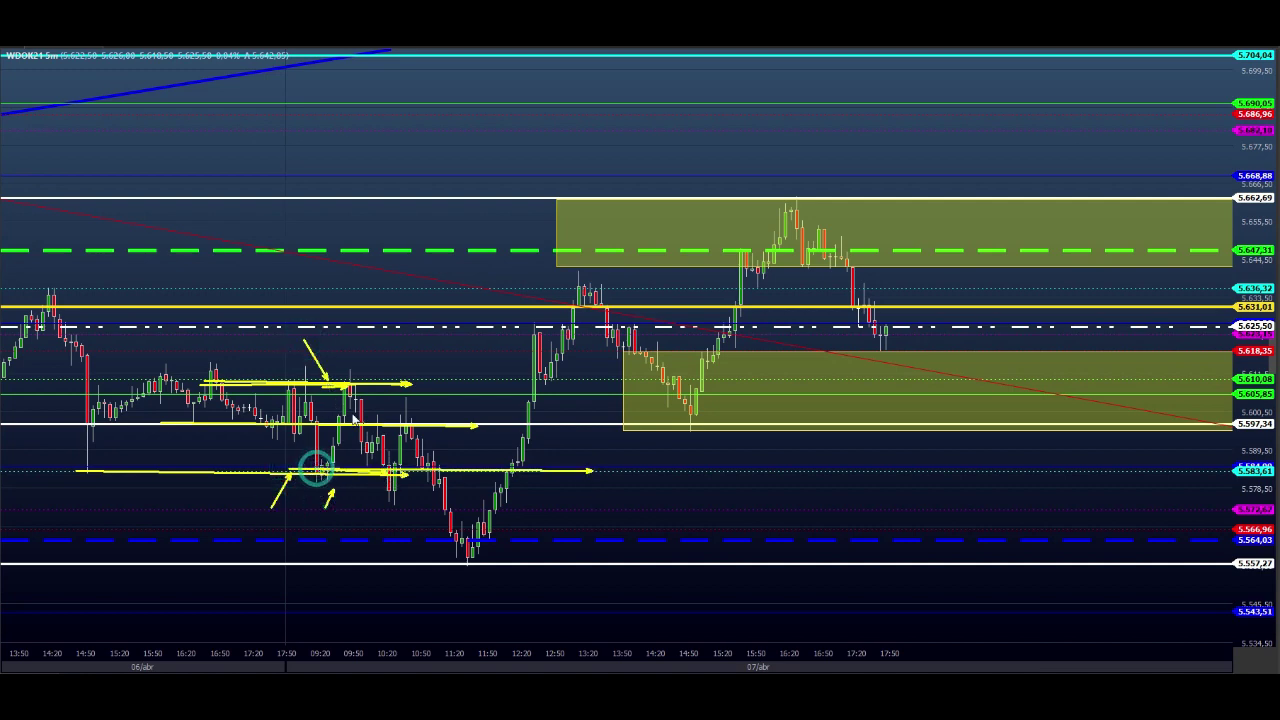
{"action": "left_click_drag", "start_coordinate": [283, 380], "coordinate": [607, 380]}
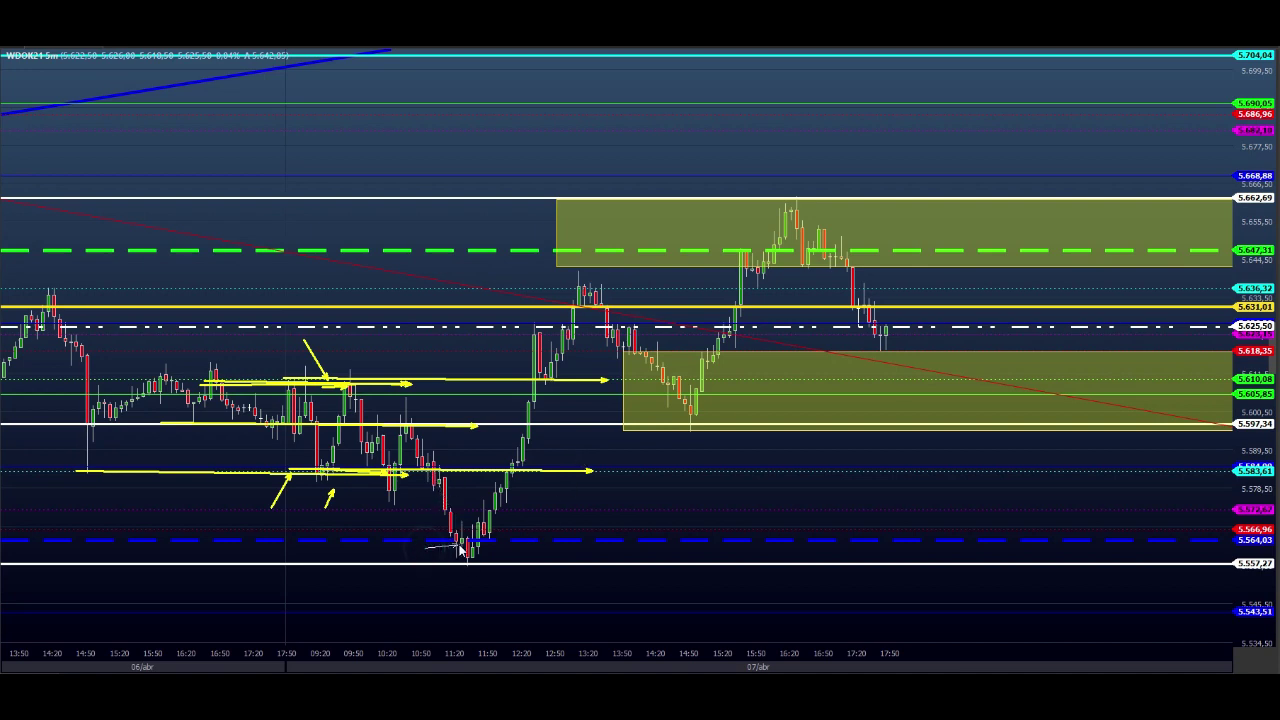
Step: Point out the 11:20 low, draw a red rally arrow from it to about 5.662,69 and box the 5.631,01 area
{"action": "left_click_drag", "start_coordinate": [433, 545], "coordinate": [463, 548]}
{"action": "left_click_drag", "start_coordinate": [452, 505], "coordinate": [470, 512]}
{"action": "left_click_drag", "start_coordinate": [549, 280], "coordinate": [566, 300]}
{"action": "left_click_drag", "start_coordinate": [479, 557], "coordinate": [651, 205]}
{"action": "mouse_move", "coordinate": [550, 284]}
{"action": "left_mouse_down"}
{"action": "mouse_move", "coordinate": [550, 310]}
{"action": "mouse_move", "coordinate": [599, 316]}
{"action": "mouse_move", "coordinate": [553, 289]}
{"action": "mouse_move", "coordinate": [572, 306]}
{"action": "left_mouse_up"}
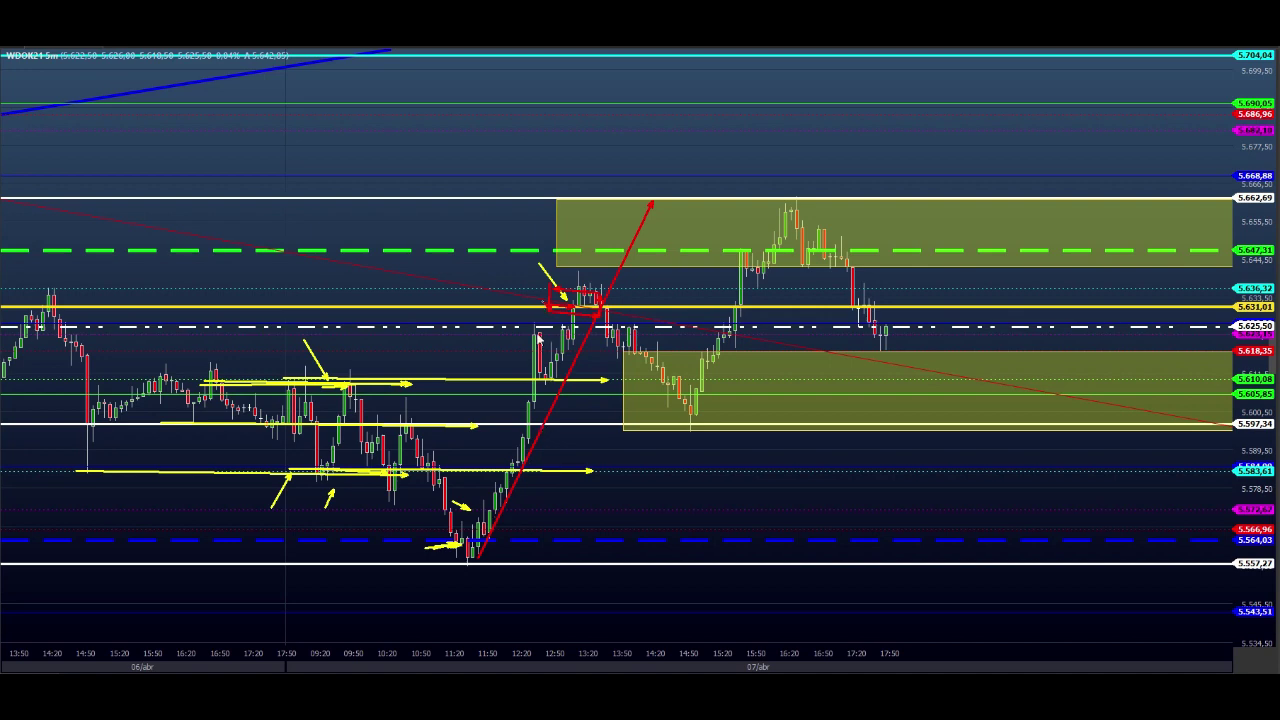
Step: Mark the resistance area around 13:00 and the decline to 5.564,03 on the chart, then clear all annotations
{"action": "left_click_drag", "start_coordinate": [478, 323], "coordinate": [620, 297]}
{"action": "left_click_drag", "start_coordinate": [411, 424], "coordinate": [456, 543]}
{"action": "left_click_drag", "start_coordinate": [453, 542], "coordinate": [474, 539]}
{"action": "key", "text": "Escape"}
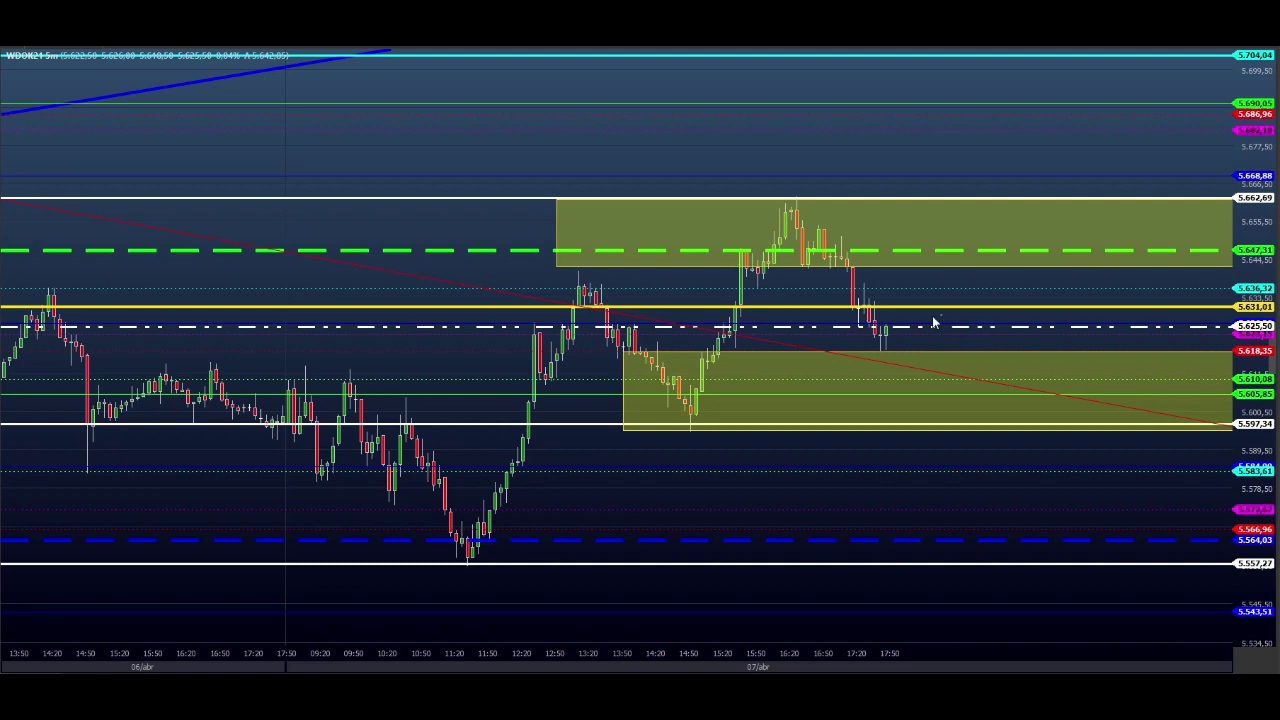
Step: Mark the last candles with short green arrows around 5.625,50 and 5.618,35 and sketch a green rally to about 5.668,88
{"action": "left_click_drag", "start_coordinate": [852, 324], "coordinate": [920, 324]}
{"action": "left_click", "coordinate": [870, 355]}
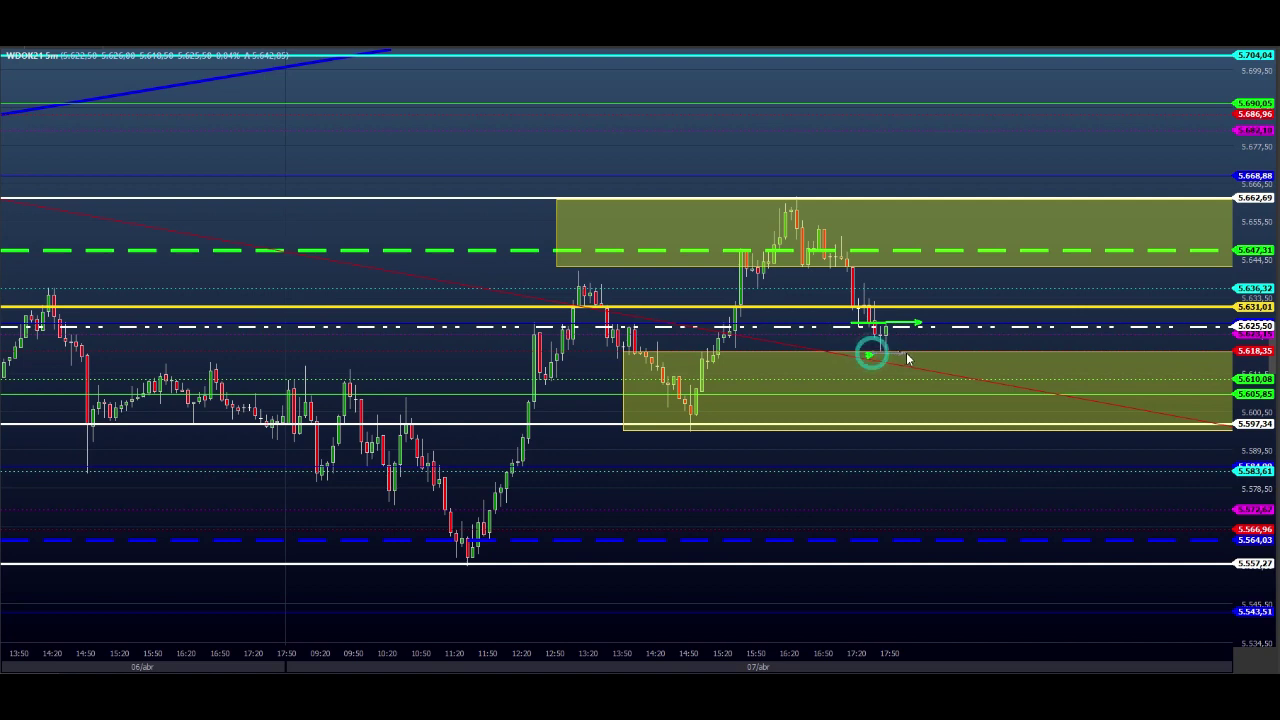
{"action": "mouse_move", "coordinate": [907, 359]}
{"action": "left_mouse_down"}
{"action": "mouse_move", "coordinate": [917, 354]}
{"action": "mouse_move", "coordinate": [893, 341]}
{"action": "mouse_move", "coordinate": [912, 341]}
{"action": "mouse_move", "coordinate": [911, 296]}
{"action": "mouse_move", "coordinate": [930, 316]}
{"action": "mouse_move", "coordinate": [958, 230]}
{"action": "mouse_move", "coordinate": [977, 246]}
{"action": "mouse_move", "coordinate": [989, 190]}
{"action": "mouse_move", "coordinate": [1004, 202]}
{"action": "mouse_move", "coordinate": [1015, 183]}
{"action": "left_mouse_up"}
{"action": "left_click", "coordinate": [891, 334]}
{"action": "left_click", "coordinate": [893, 341]}
Step: Extend the green path with repeated swings inside the upper yellow zone, between about 5.642 and 5.662,69
{"action": "left_click", "coordinate": [1035, 272]}
{"action": "left_click", "coordinate": [1058, 190]}
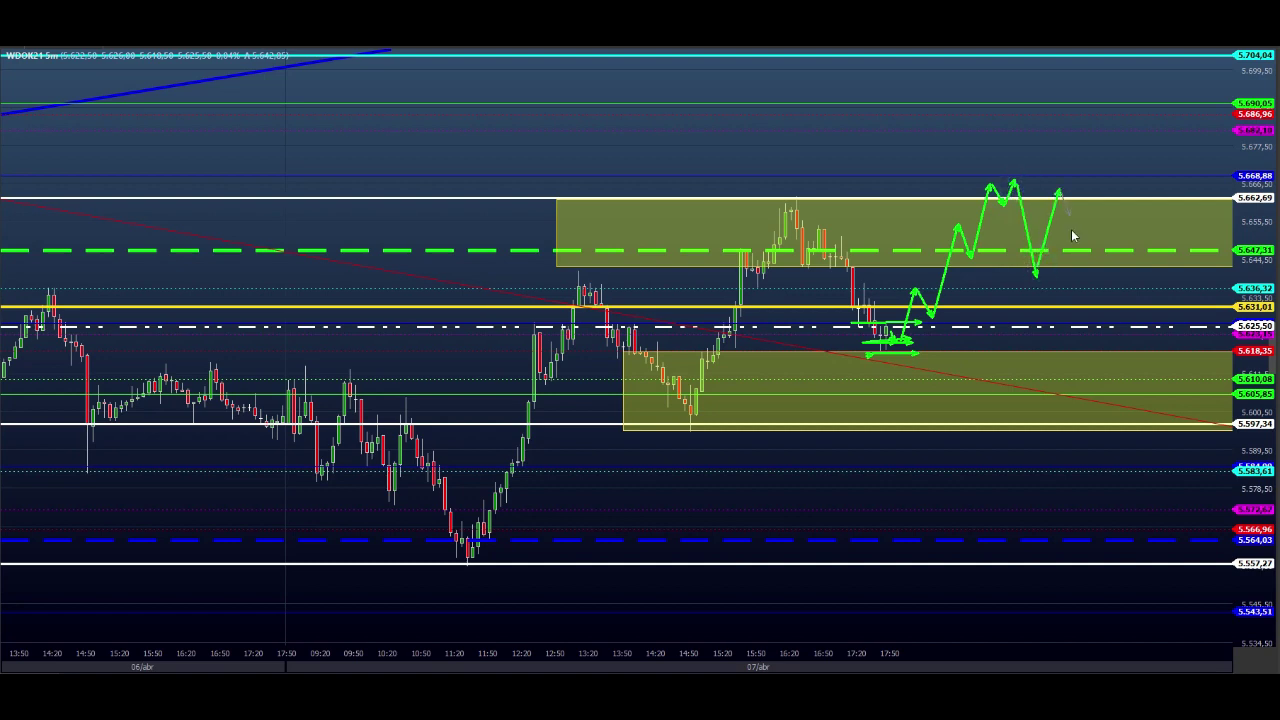
{"action": "left_click", "coordinate": [1080, 268]}
{"action": "left_click", "coordinate": [1108, 188]}
{"action": "left_click", "coordinate": [1131, 272]}
{"action": "left_click", "coordinate": [1152, 195]}
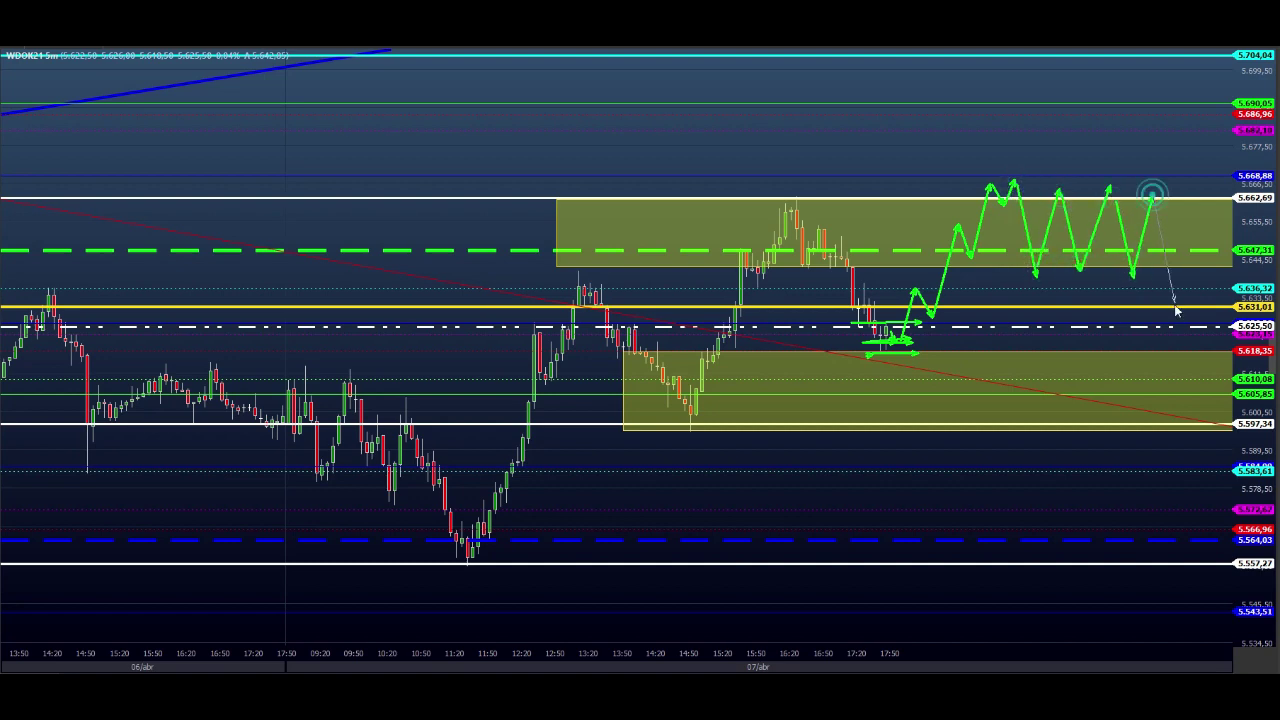
Step: Continue the green path downward in swings through 5.610,08 to about 5.597,34 and mark that target with short arrows
{"action": "left_click", "coordinate": [1175, 320]}
{"action": "left_click", "coordinate": [1195, 268]}
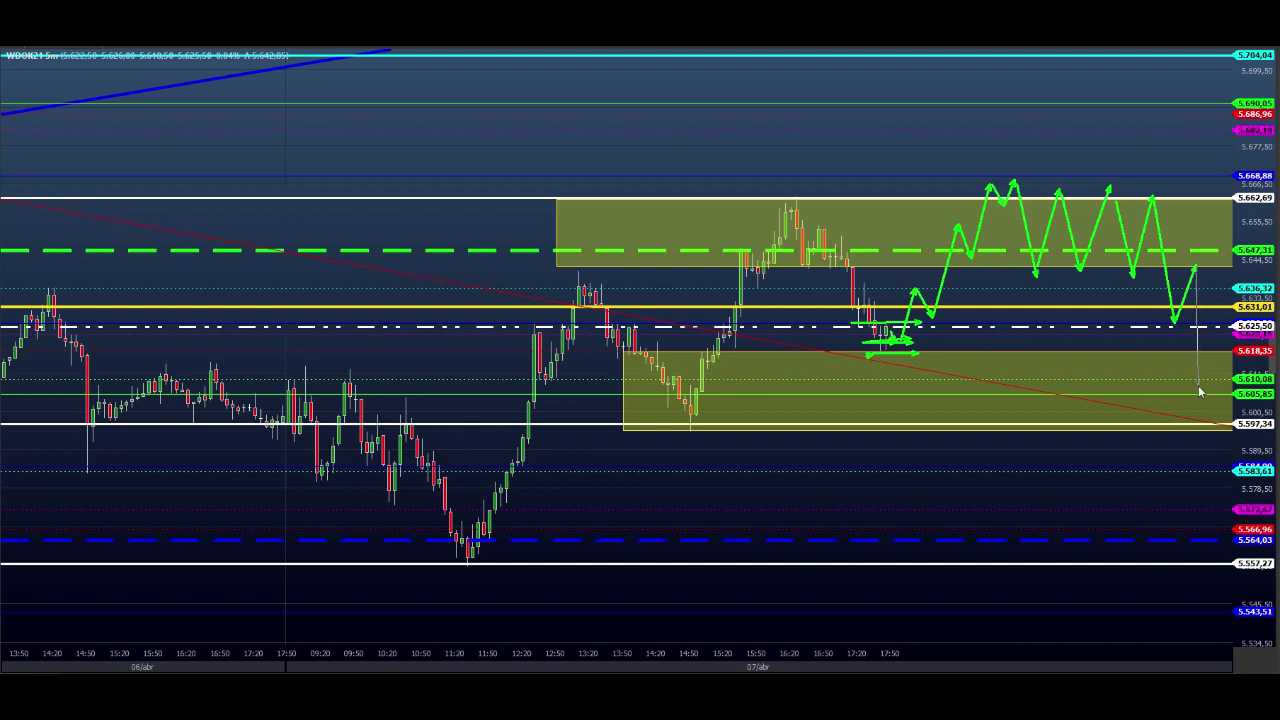
{"action": "left_click", "coordinate": [1198, 383]}
{"action": "left_click", "coordinate": [1222, 339]}
{"action": "left_click", "coordinate": [1237, 265]}
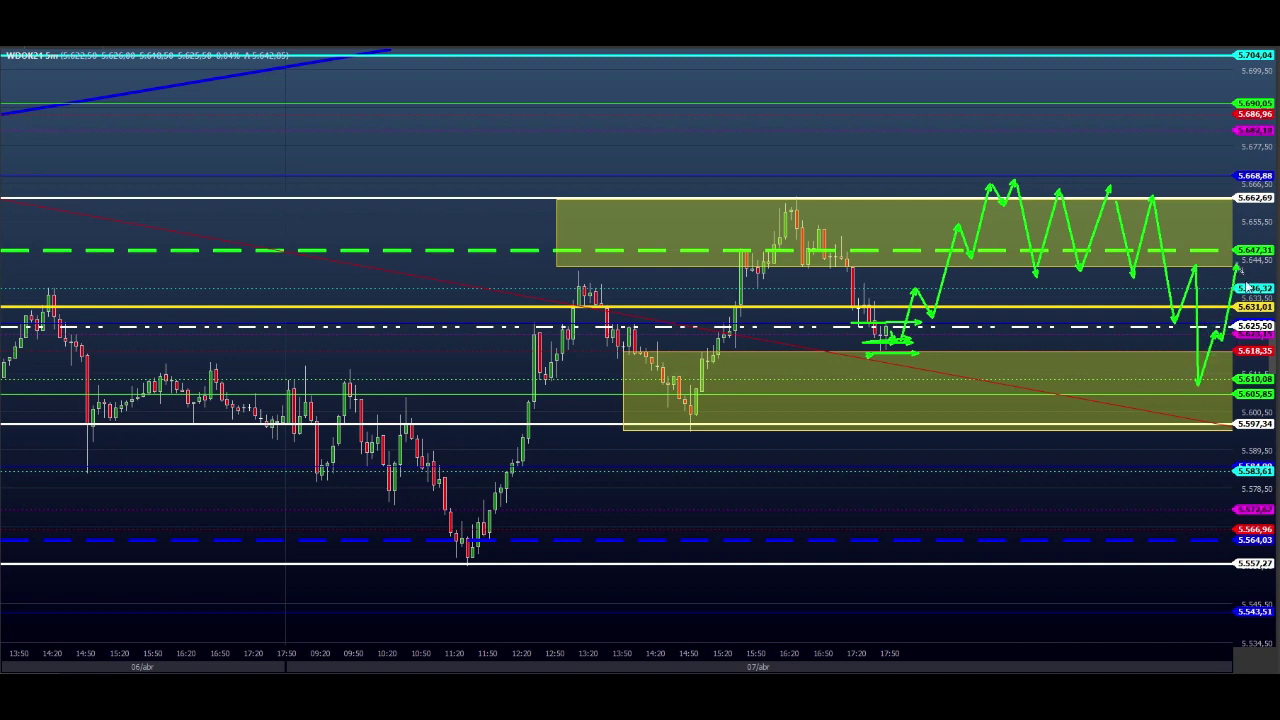
{"action": "left_click", "coordinate": [1248, 289]}
{"action": "left_click", "coordinate": [1251, 274]}
{"action": "left_click_drag", "start_coordinate": [1256, 419], "coordinate": [1275, 426]}
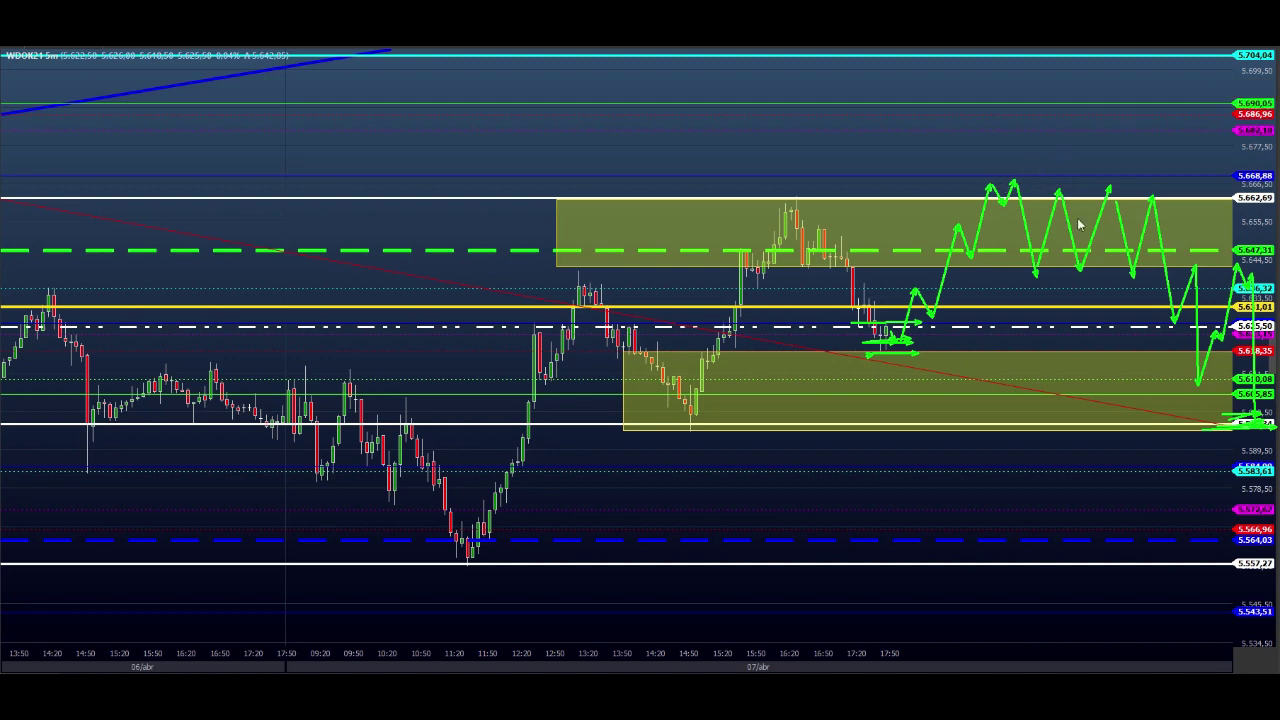
Step: Draw a green line across the swing tops, sketch a breakout to about 5.690,05 and point out the 5.704,04 level
{"action": "mouse_move", "coordinate": [983, 187]}
{"action": "left_mouse_down"}
{"action": "mouse_move", "coordinate": [1183, 193]}
{"action": "mouse_move", "coordinate": [1234, 104]}
{"action": "mouse_move", "coordinate": [1204, 130]}
{"action": "left_mouse_up"}
{"action": "left_click_drag", "start_coordinate": [1206, 130], "coordinate": [1227, 131]}
{"action": "left_click", "coordinate": [1230, 122]}
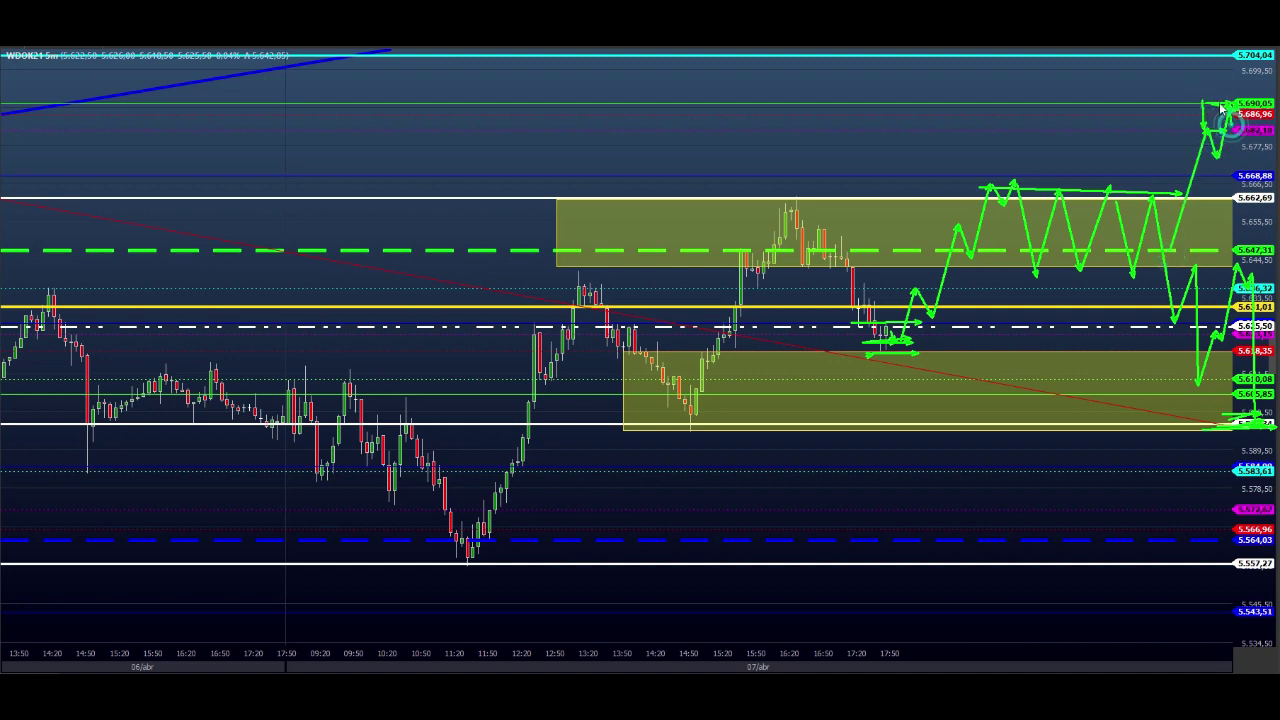
{"action": "left_click", "coordinate": [1203, 107]}
{"action": "left_click_drag", "start_coordinate": [1194, 66], "coordinate": [1230, 56]}
Step: Mark the 5.668,88 resistance with long green arrows and small pointers, then clear all annotations
{"action": "left_click_drag", "start_coordinate": [875, 168], "coordinate": [1254, 172]}
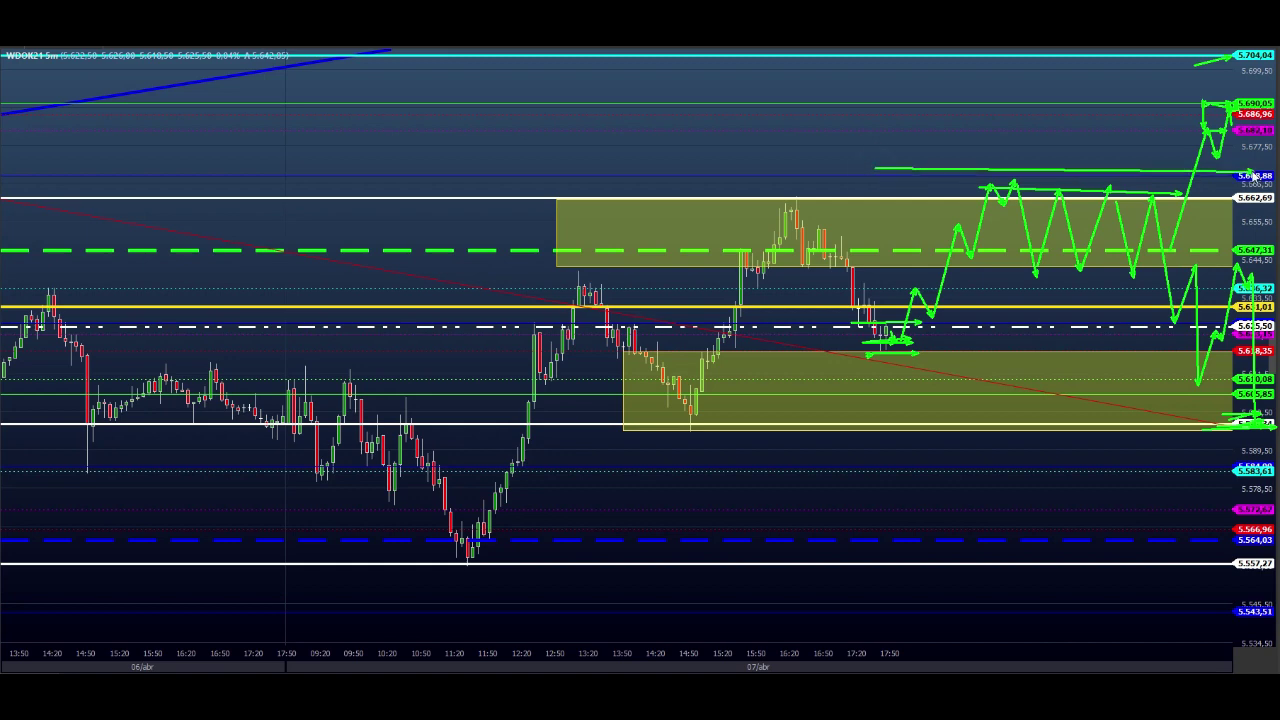
{"action": "left_click_drag", "start_coordinate": [1102, 136], "coordinate": [1111, 163]}
{"action": "left_click_drag", "start_coordinate": [1131, 140], "coordinate": [1149, 165]}
{"action": "left_click_drag", "start_coordinate": [1158, 152], "coordinate": [1174, 166]}
{"action": "left_click_drag", "start_coordinate": [1050, 174], "coordinate": [1205, 174]}
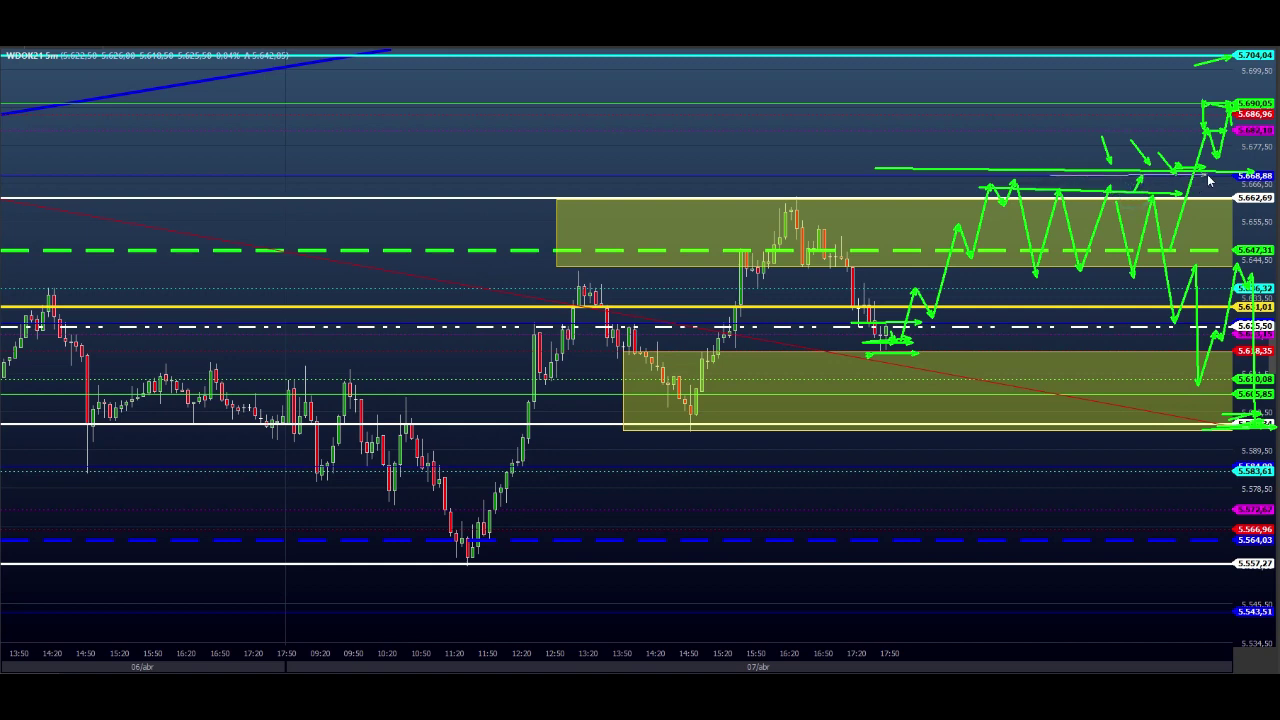
{"action": "left_click_drag", "start_coordinate": [1012, 194], "coordinate": [1019, 174]}
{"action": "left_click_drag", "start_coordinate": [996, 175], "coordinate": [1242, 178]}
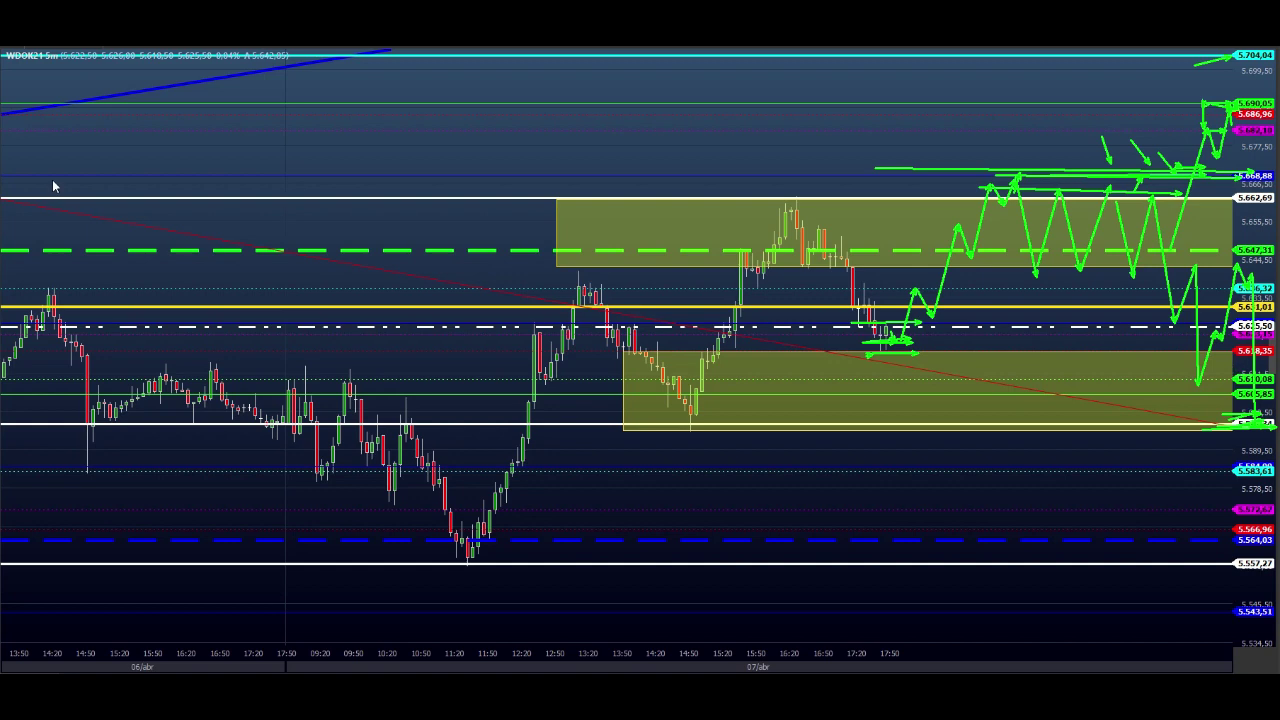
{"action": "key", "text": "Escape"}
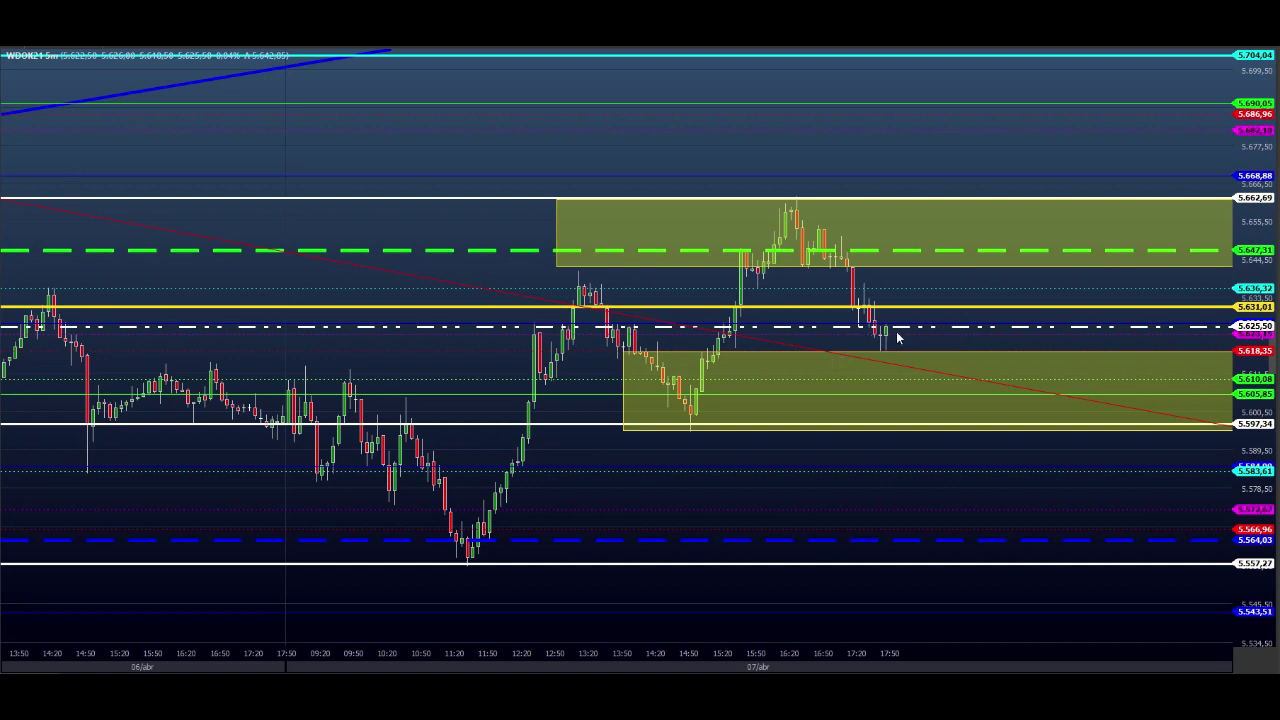
Step: Sketch a red path from the last price, falling in swings to about 5.597,34 and rebounding to about 5.618,35
{"action": "mouse_move", "coordinate": [896, 328]}
{"action": "left_mouse_down"}
{"action": "mouse_move", "coordinate": [909, 302]}
{"action": "mouse_move", "coordinate": [922, 318]}
{"action": "mouse_move", "coordinate": [928, 309]}
{"action": "mouse_move", "coordinate": [936, 383]}
{"action": "mouse_move", "coordinate": [960, 334]}
{"action": "mouse_move", "coordinate": [981, 358]}
{"action": "mouse_move", "coordinate": [991, 433]}
{"action": "mouse_move", "coordinate": [1035, 370]}
{"action": "mouse_move", "coordinate": [1060, 444]}
{"action": "mouse_move", "coordinate": [1070, 412]}
{"action": "mouse_move", "coordinate": [1083, 433]}
{"action": "left_mouse_up"}
{"action": "left_click", "coordinate": [1082, 431]}
{"action": "left_click", "coordinate": [1104, 342]}
{"action": "left_click", "coordinate": [1120, 380]}
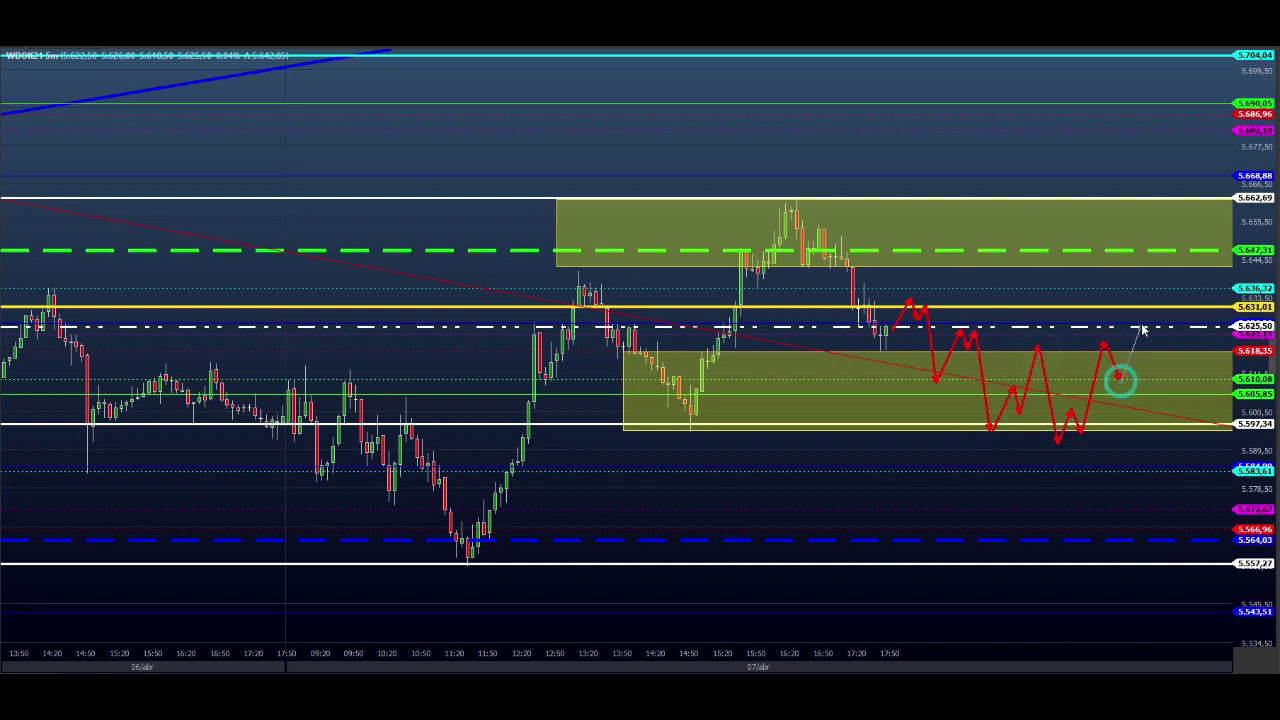
Step: Carry the red path up to about 5.636,32 and down to 5.583,61, marking that lower target with a short arrow
{"action": "left_click", "coordinate": [1141, 324]}
{"action": "left_click", "coordinate": [1148, 348]}
{"action": "left_click", "coordinate": [1180, 285]}
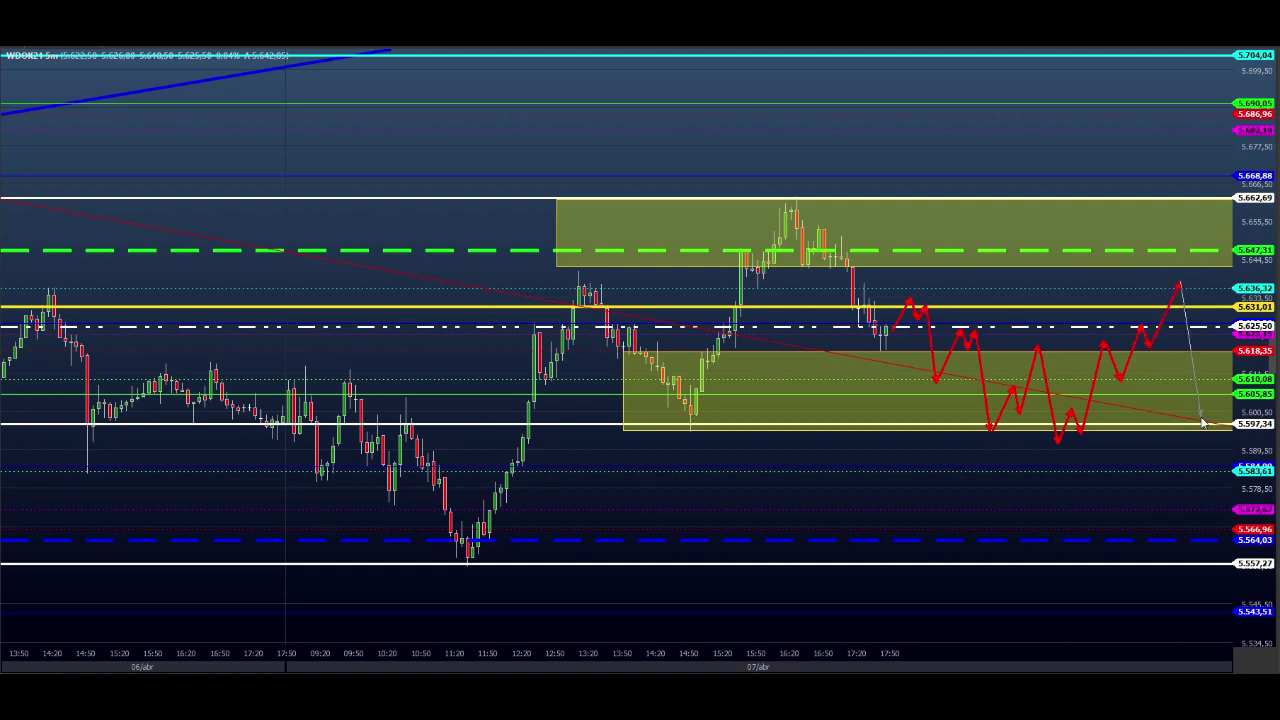
{"action": "left_click", "coordinate": [1209, 472]}
{"action": "left_click", "coordinate": [1188, 470]}
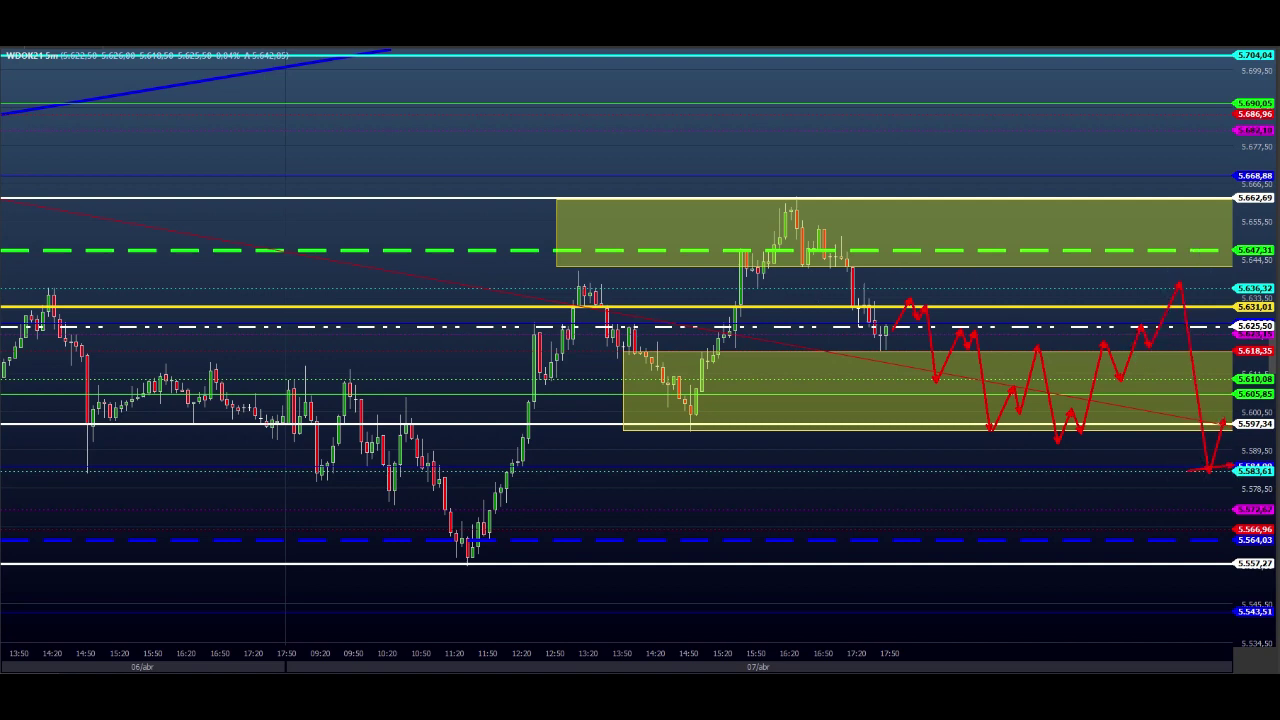
Step: Bound the red scenario with thick yellow arrows at 5.636,32 and 5.583,61, then erase and clear all annotations
{"action": "left_click_drag", "start_coordinate": [815, 289], "coordinate": [1268, 285]}
{"action": "left_click_drag", "start_coordinate": [800, 477], "coordinate": [1213, 472]}
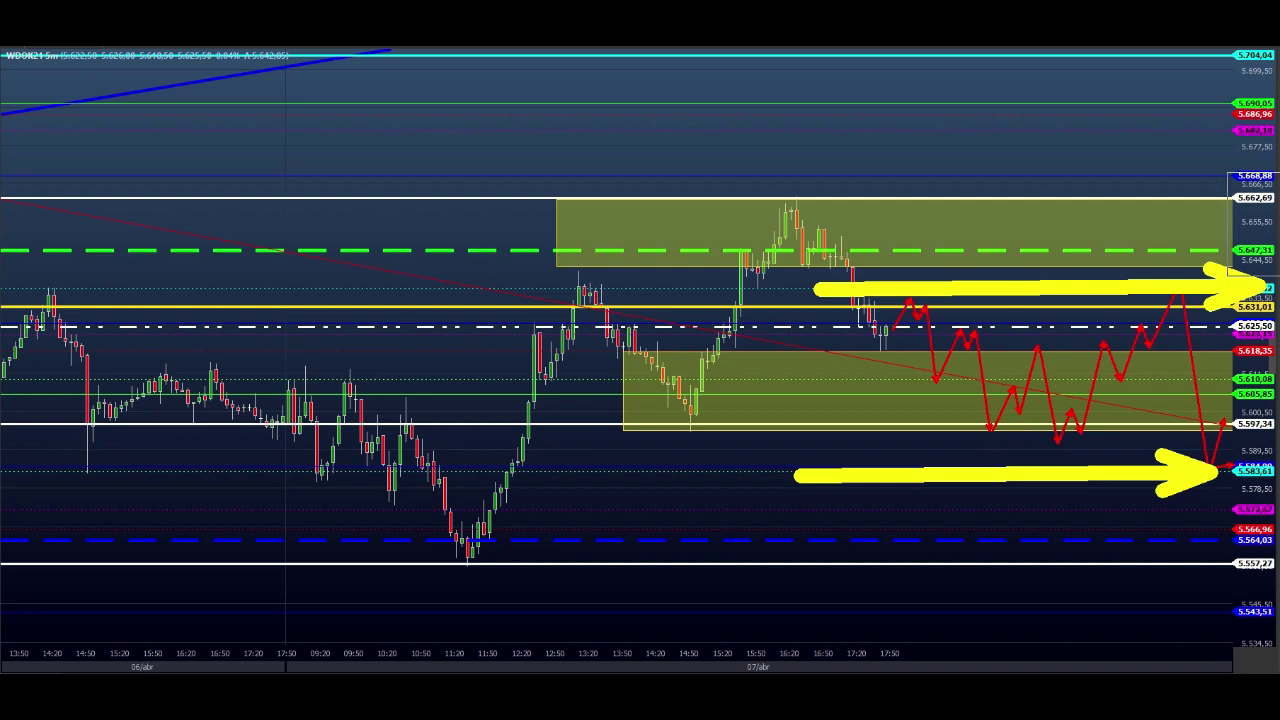
{"action": "left_click", "coordinate": [1247, 270]}
{"action": "left_click", "coordinate": [1232, 468]}
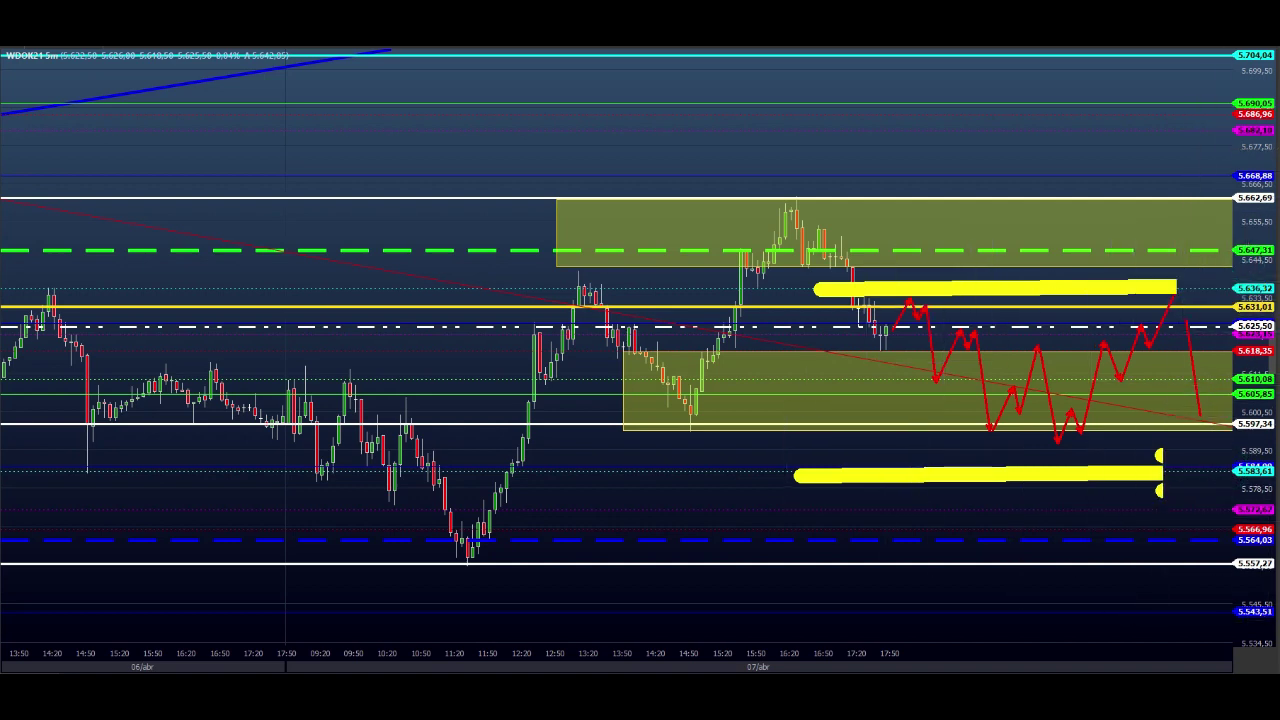
{"action": "key", "text": "Escape"}
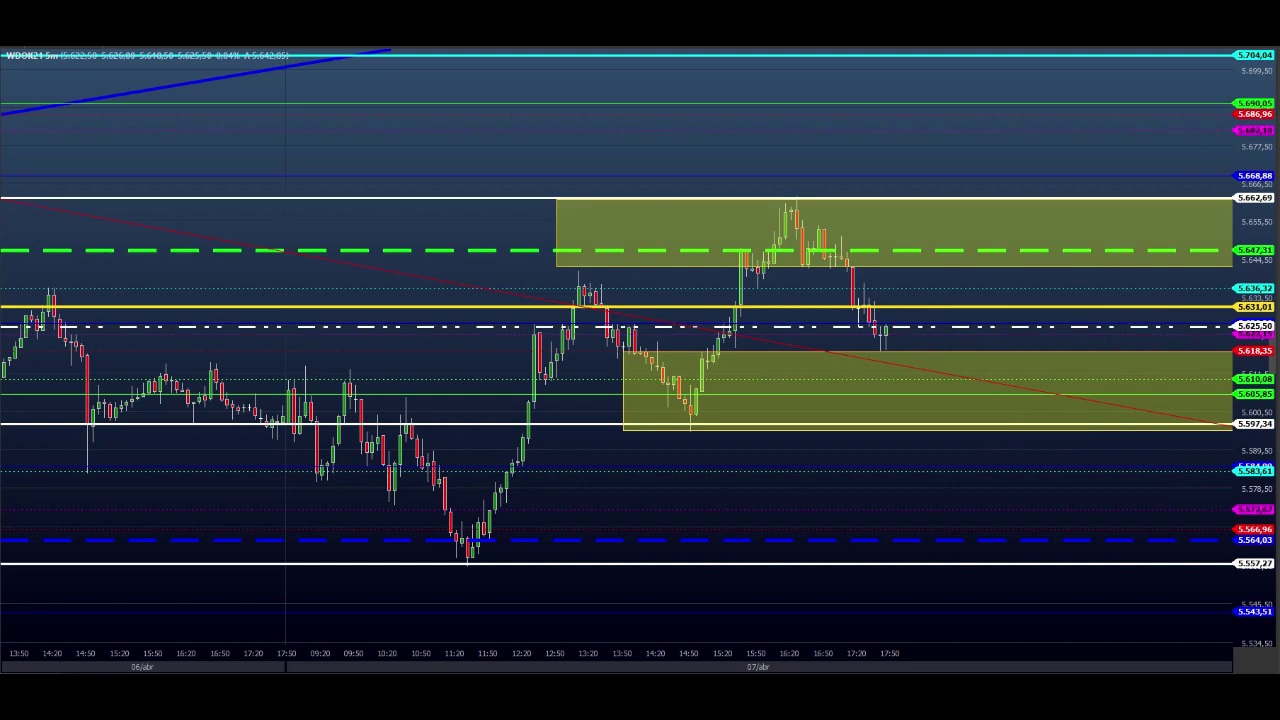
Step: Highlight 5.662,69 and 5.557,27 with white bars and the areas around 5.610,08 and 5.636,32 with green bars
{"action": "left_click_drag", "start_coordinate": [1252, 82], "coordinate": [1253, 100]}
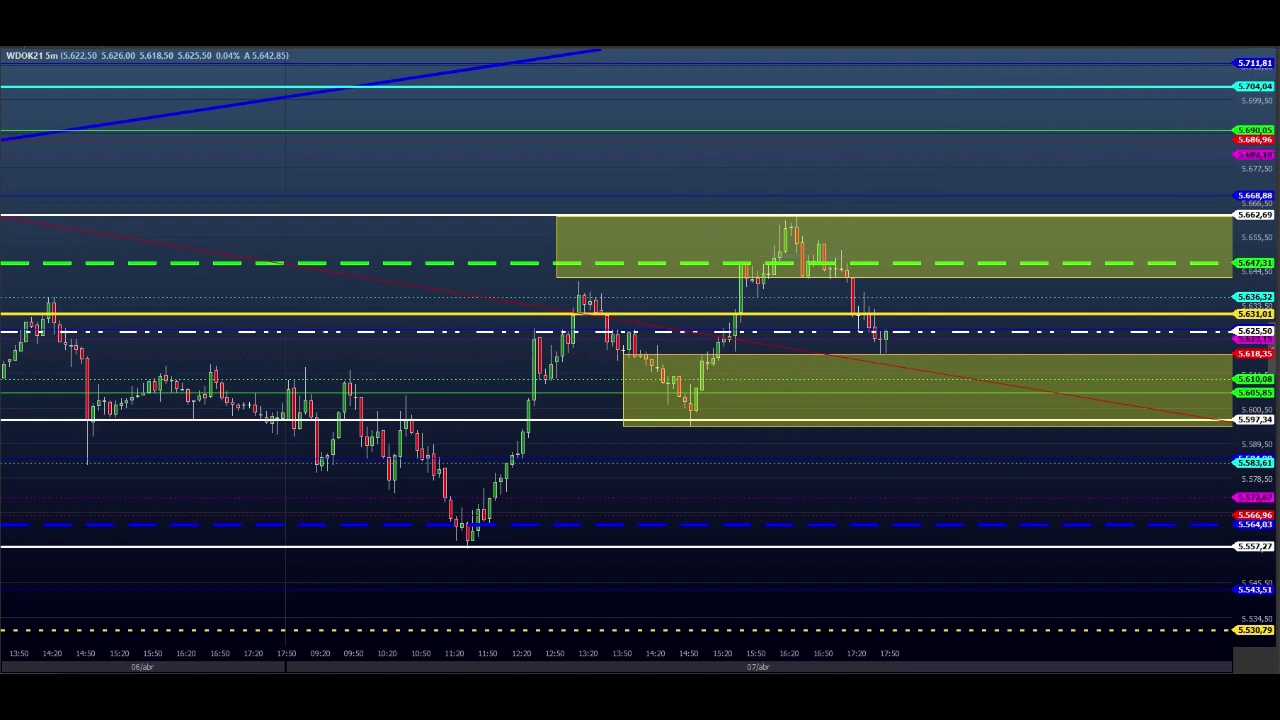
{"action": "left_click_drag", "start_coordinate": [754, 207], "coordinate": [1110, 222]}
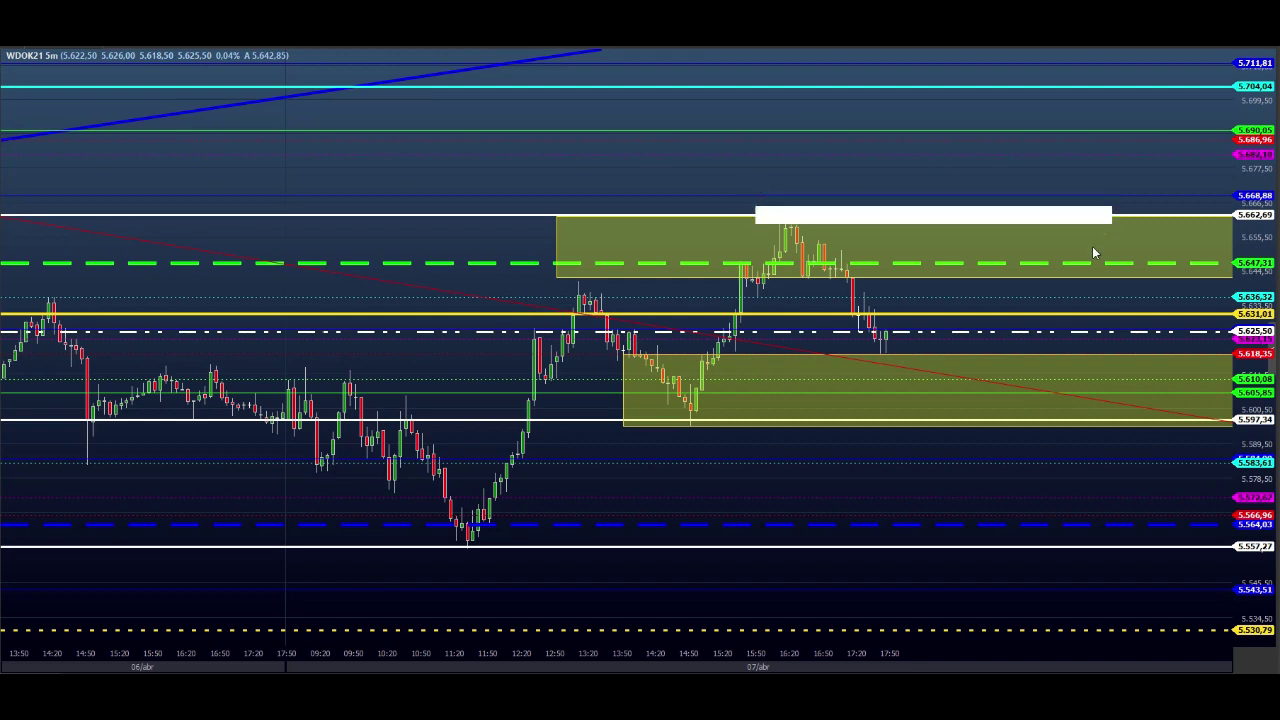
{"action": "mouse_move", "coordinate": [418, 548]}
{"action": "left_mouse_down"}
{"action": "mouse_move", "coordinate": [721, 583]}
{"action": "mouse_move", "coordinate": [1127, 561]}
{"action": "mouse_move", "coordinate": [1242, 571]}
{"action": "left_mouse_up"}
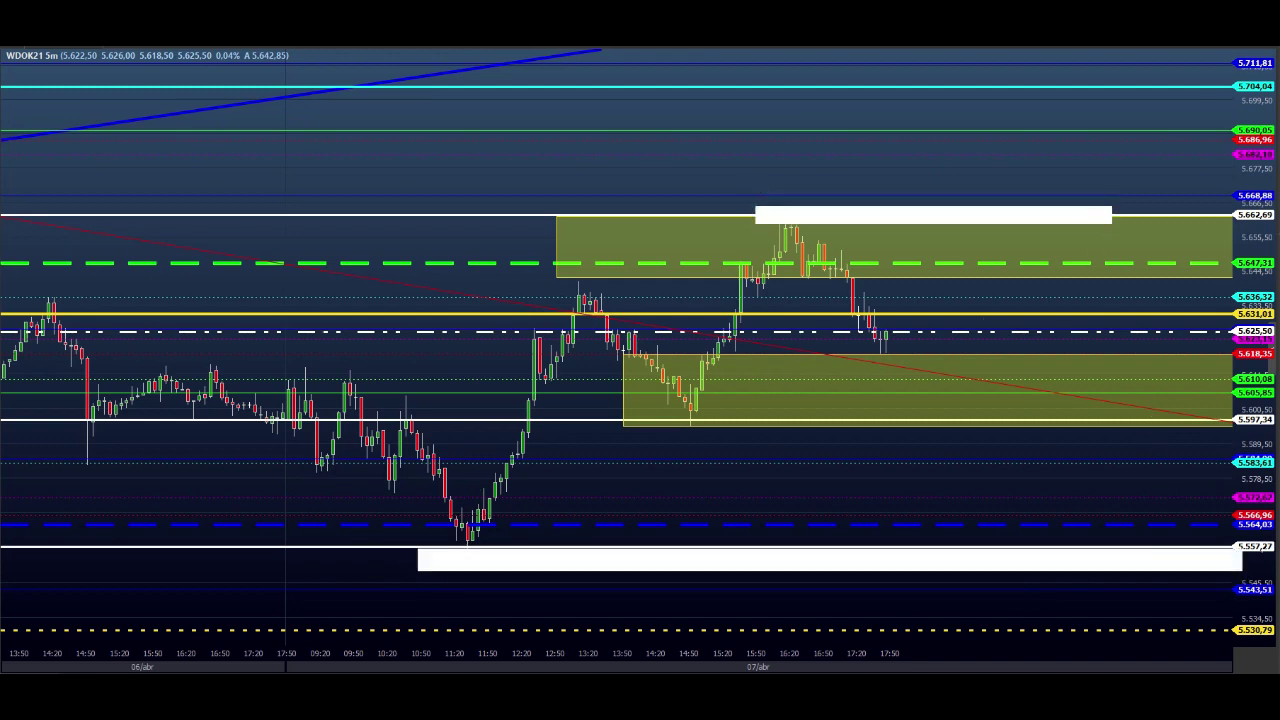
{"action": "left_click_drag", "start_coordinate": [514, 366], "coordinate": [1252, 381]}
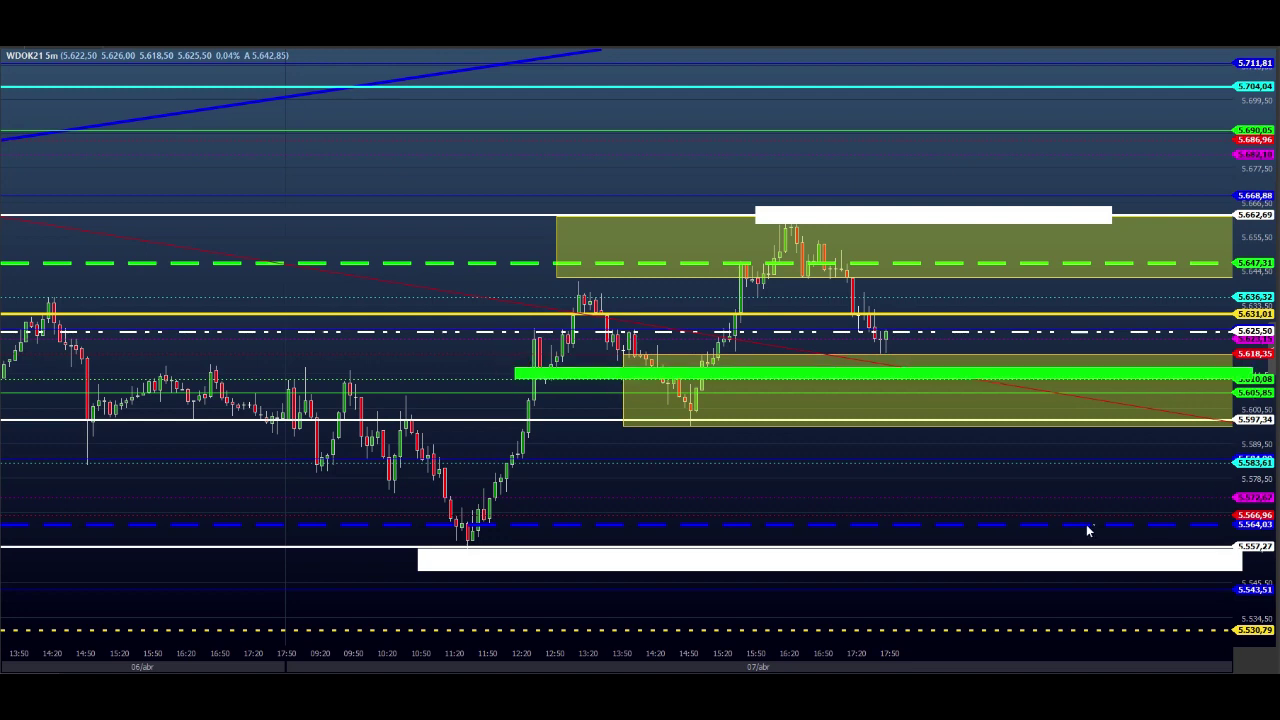
{"action": "left_click", "coordinate": [966, 210]}
{"action": "left_click_drag", "start_coordinate": [840, 296], "coordinate": [1164, 298]}
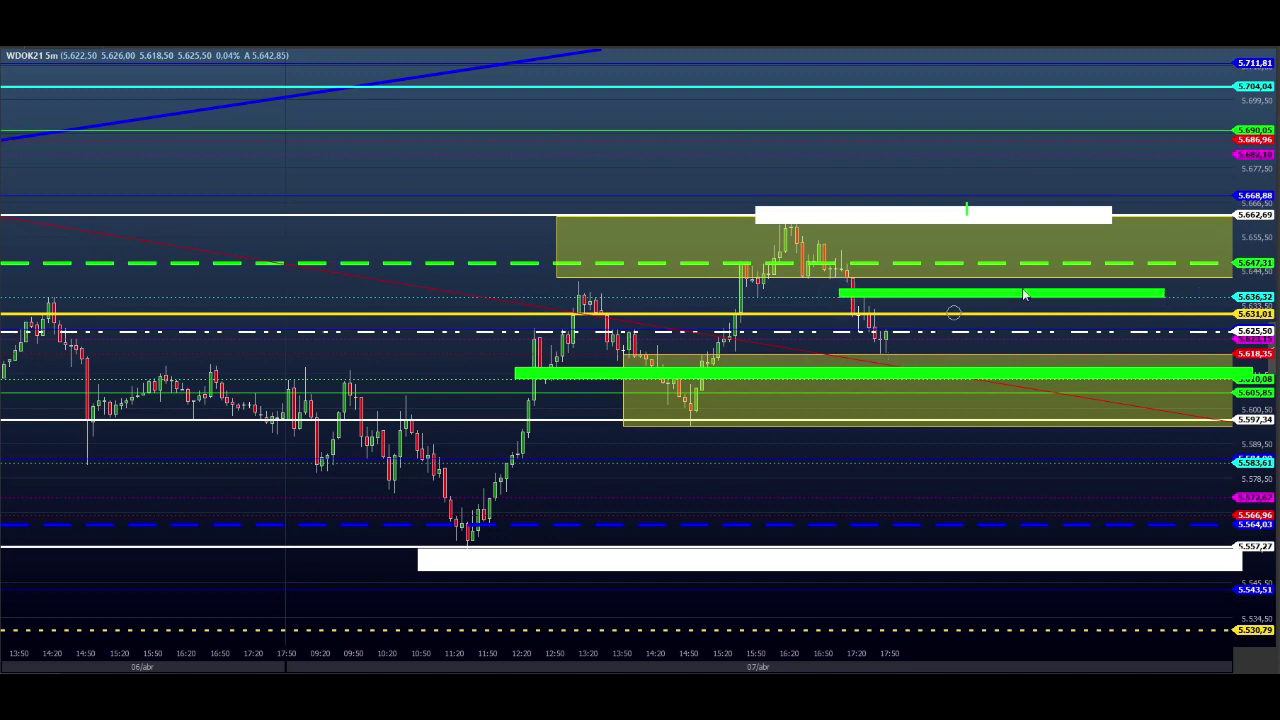
Step: Sketch a blue zigzag from the last price between the green bars, dipping to about 5.583,61 and ending near 5.636,32
{"action": "left_click", "coordinate": [896, 348]}
{"action": "left_click", "coordinate": [940, 296]}
{"action": "left_click", "coordinate": [978, 418]}
{"action": "left_click", "coordinate": [1012, 372]}
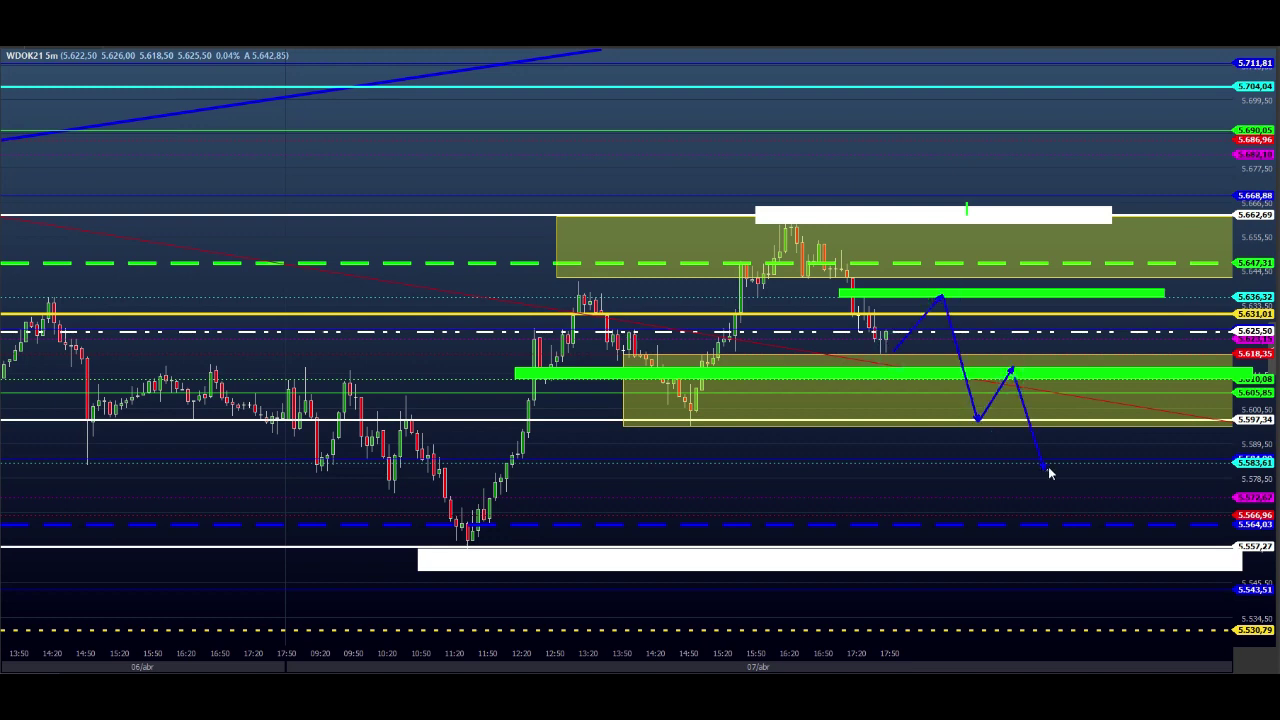
{"action": "left_click", "coordinate": [1045, 466]}
{"action": "left_click", "coordinate": [1095, 374]}
{"action": "left_click", "coordinate": [1116, 410]}
{"action": "left_click", "coordinate": [1181, 300]}
Step: Add blue arrows for declines to the lower white bar near 5.557,27 and for a breakout to about 5.662,69
{"action": "mouse_move", "coordinate": [1212, 467]}
{"action": "left_mouse_down"}
{"action": "mouse_move", "coordinate": [1218, 570]}
{"action": "mouse_move", "coordinate": [1254, 558]}
{"action": "left_mouse_up"}
{"action": "left_click_drag", "start_coordinate": [1114, 401], "coordinate": [1147, 477]}
{"action": "double_click", "coordinate": [1169, 566]}
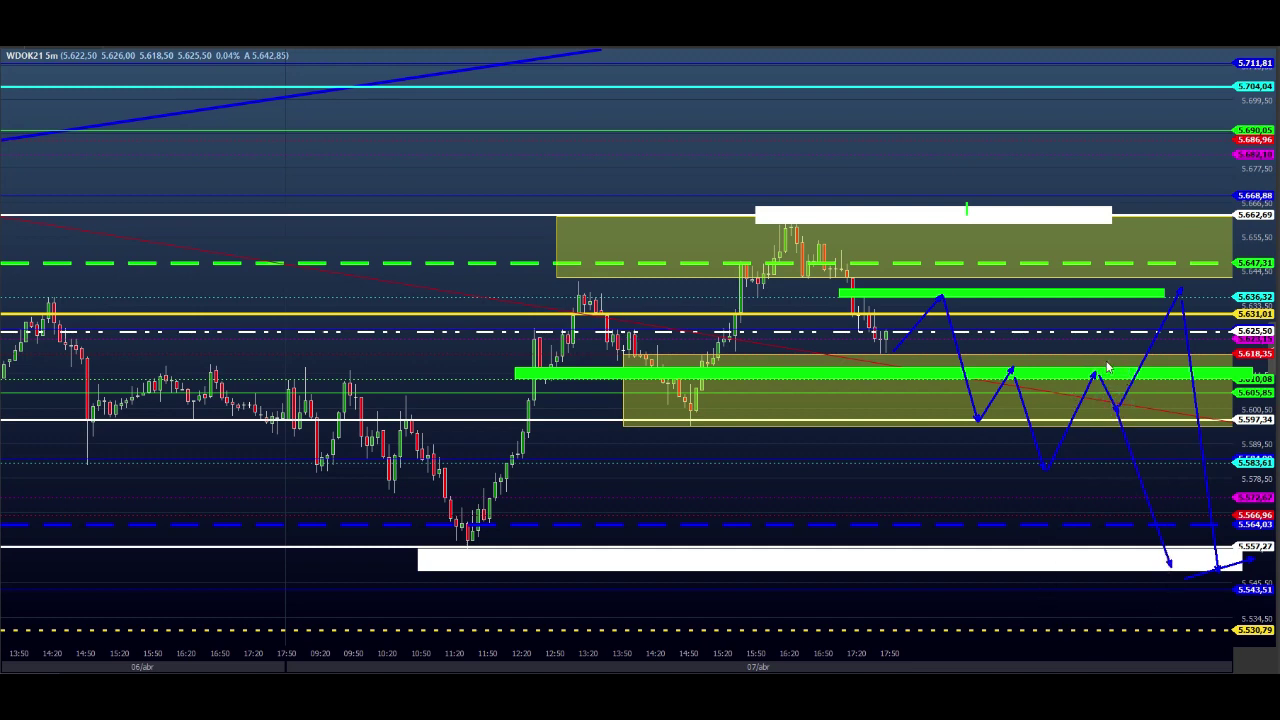
{"action": "mouse_move", "coordinate": [1178, 294]}
{"action": "left_mouse_down"}
{"action": "mouse_move", "coordinate": [1201, 361]}
{"action": "mouse_move", "coordinate": [1241, 201]}
{"action": "mouse_move", "coordinate": [1278, 210]}
{"action": "left_mouse_up"}
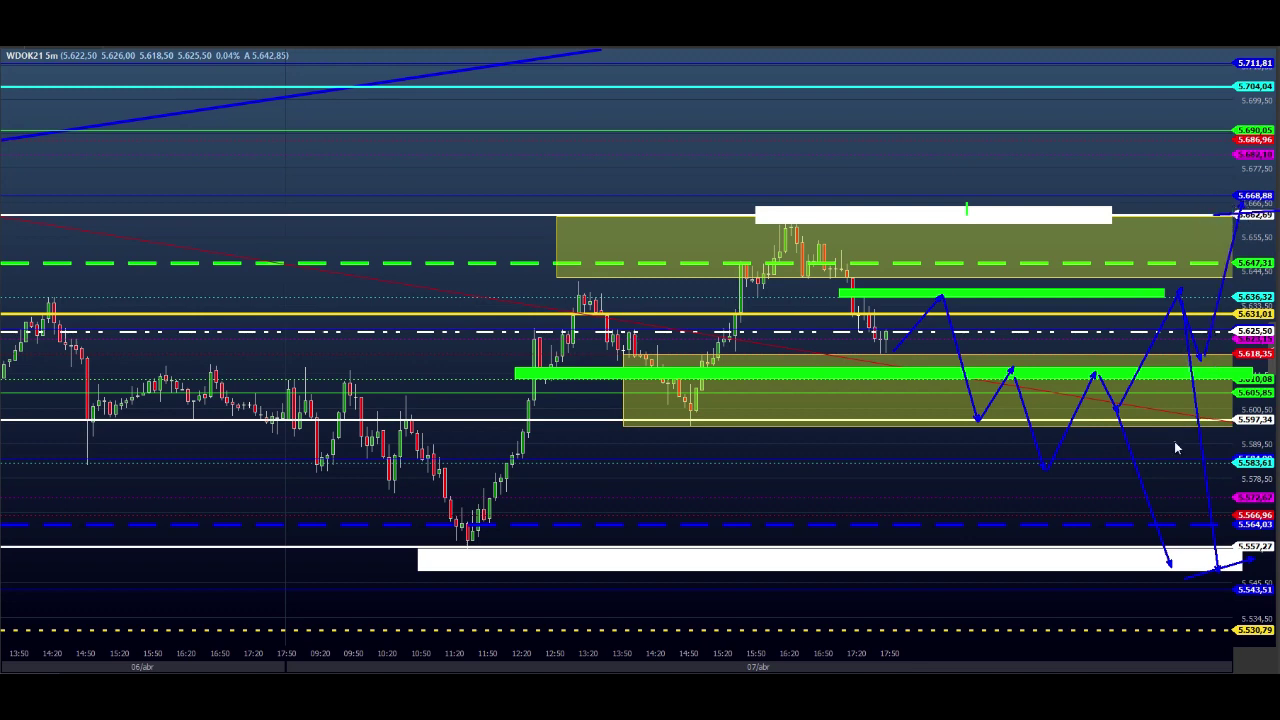
Step: Draw blue falling diagonals from the 16:20 high and about 12:50, and rising diagonals from the 11:20 low and about 12:50
{"action": "mouse_move", "coordinate": [775, 216]}
{"action": "left_mouse_down"}
{"action": "mouse_move", "coordinate": [1071, 423]}
{"action": "mouse_move", "coordinate": [1263, 471]}
{"action": "left_mouse_up"}
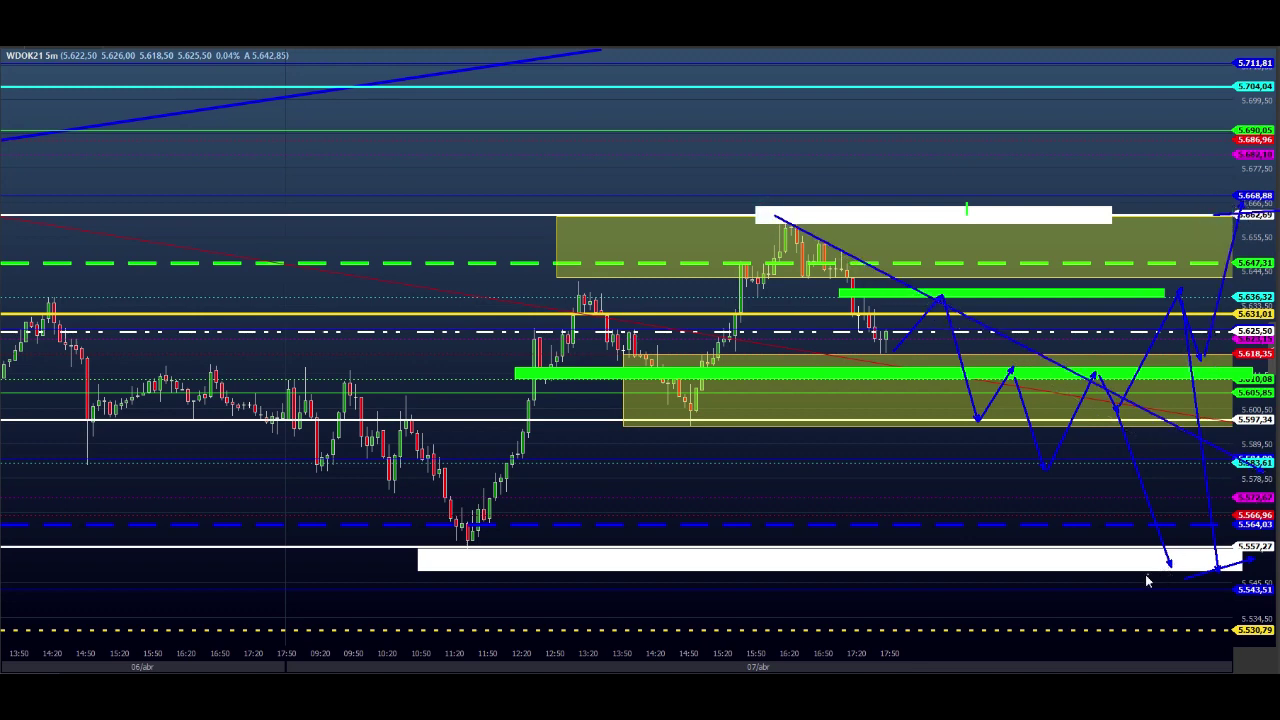
{"action": "left_click", "coordinate": [570, 348]}
{"action": "left_click", "coordinate": [1152, 648]}
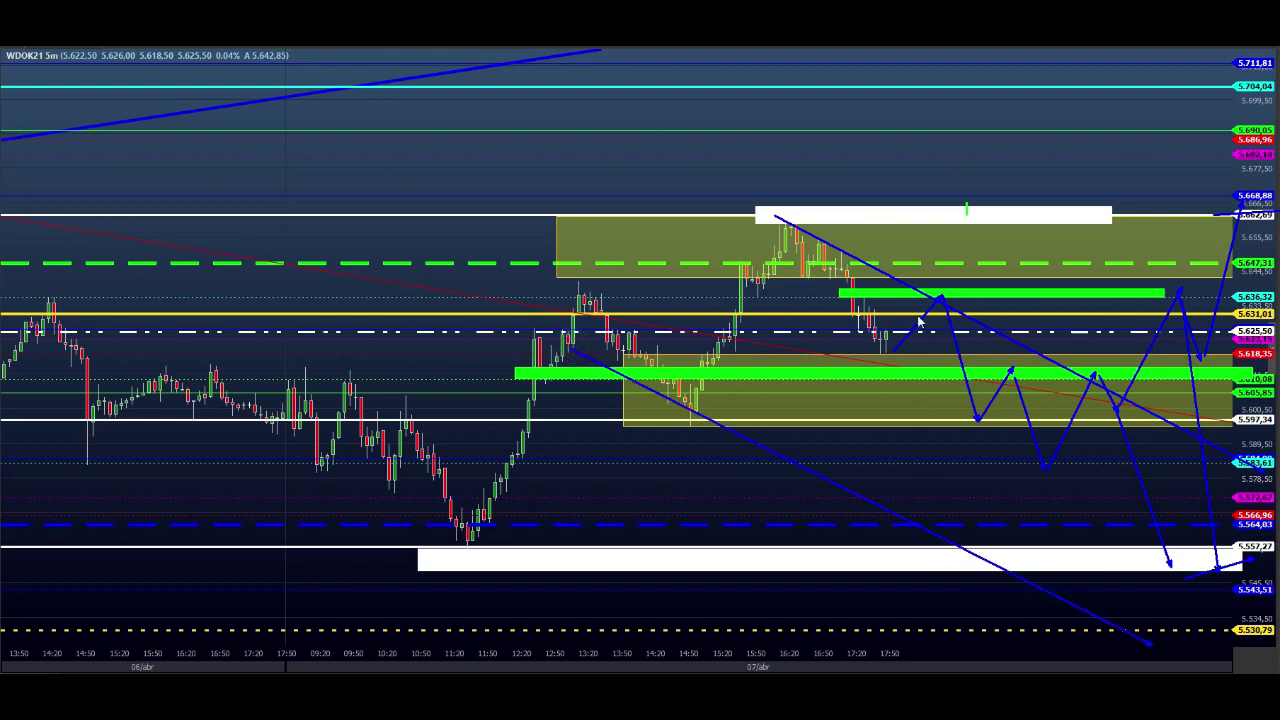
{"action": "left_click", "coordinate": [470, 540]}
{"action": "left_click", "coordinate": [1152, 234]}
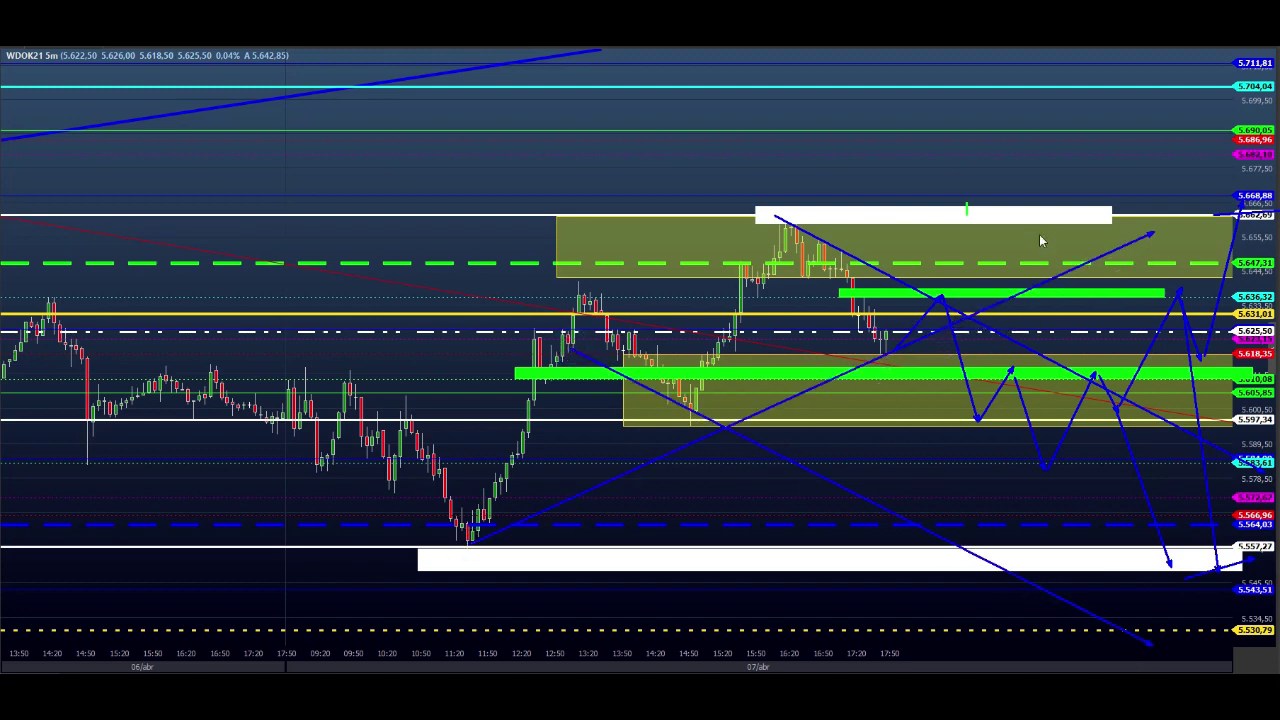
{"action": "left_click", "coordinate": [570, 278]}
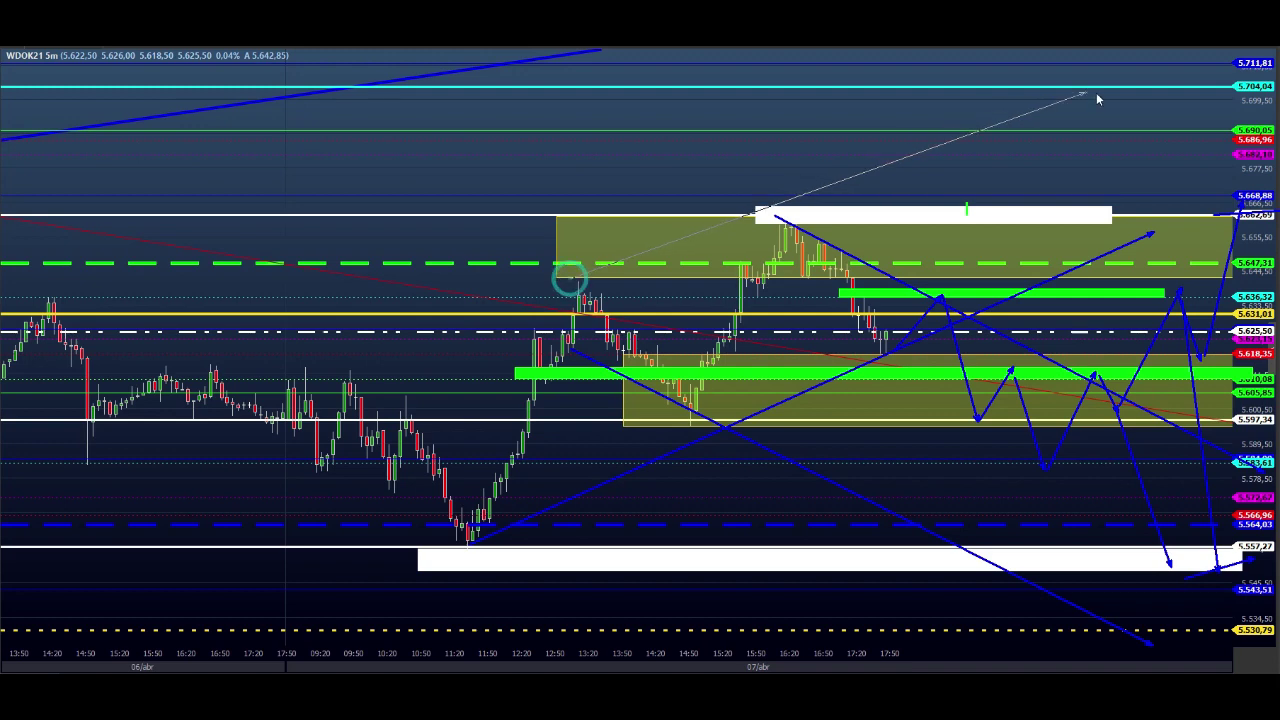
{"action": "left_click", "coordinate": [1147, 66]}
Step: Sketch a blue rally from the diagonals' crossing to about 5.711,81, followed by a drop to about 5.668,88
{"action": "left_click", "coordinate": [962, 318]}
{"action": "left_click", "coordinate": [1024, 234]}
{"action": "left_click", "coordinate": [1042, 237]}
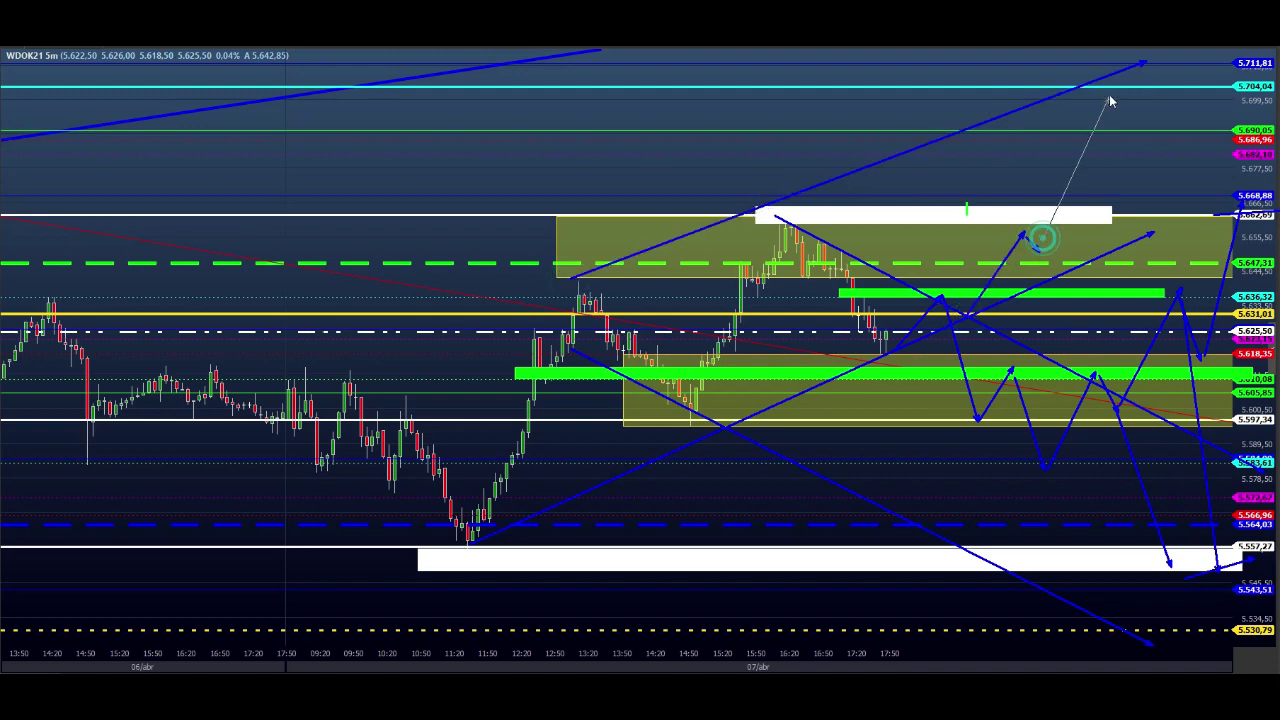
{"action": "left_click", "coordinate": [1127, 66]}
{"action": "left_click", "coordinate": [1141, 110]}
{"action": "left_click", "coordinate": [1175, 65]}
{"action": "left_click", "coordinate": [1215, 205]}
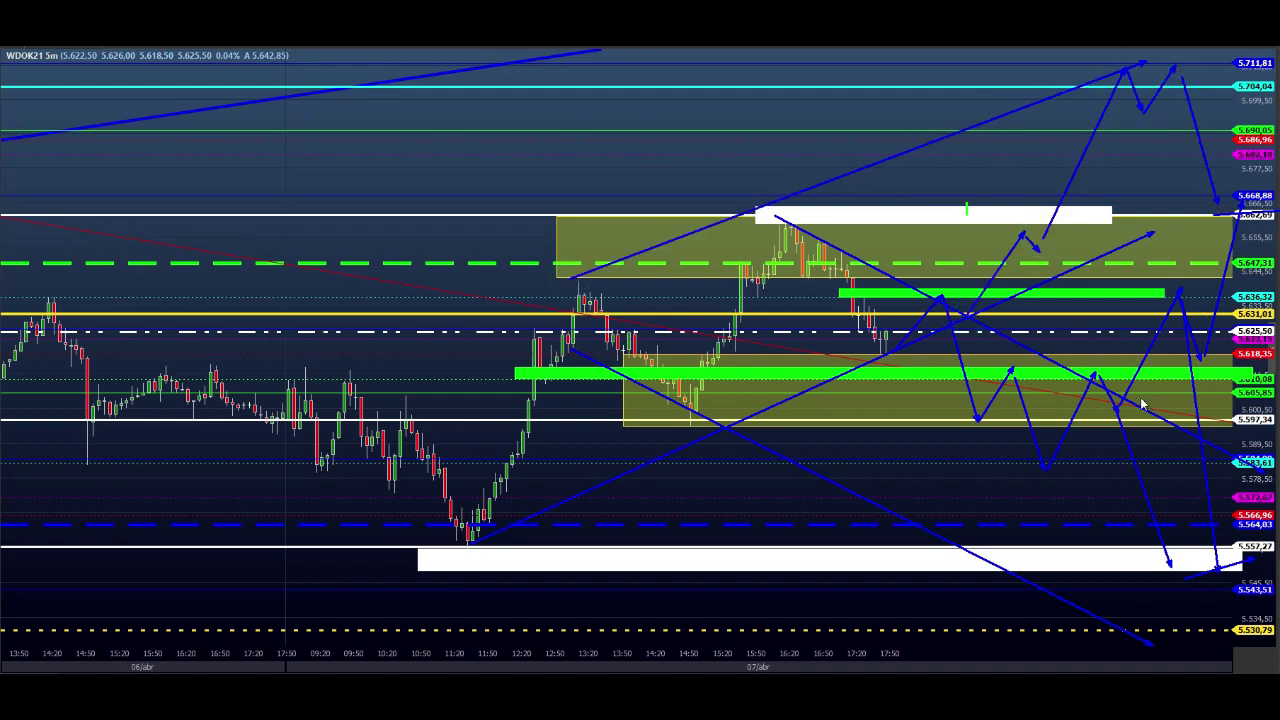
Step: Sketch an alternative blue rally with pullbacks to the rising diagonal and a final leg near 5.711,81, then clear all annotations
{"action": "left_click", "coordinate": [1060, 265]}
{"action": "left_click", "coordinate": [1082, 215]}
{"action": "left_click", "coordinate": [1113, 238]}
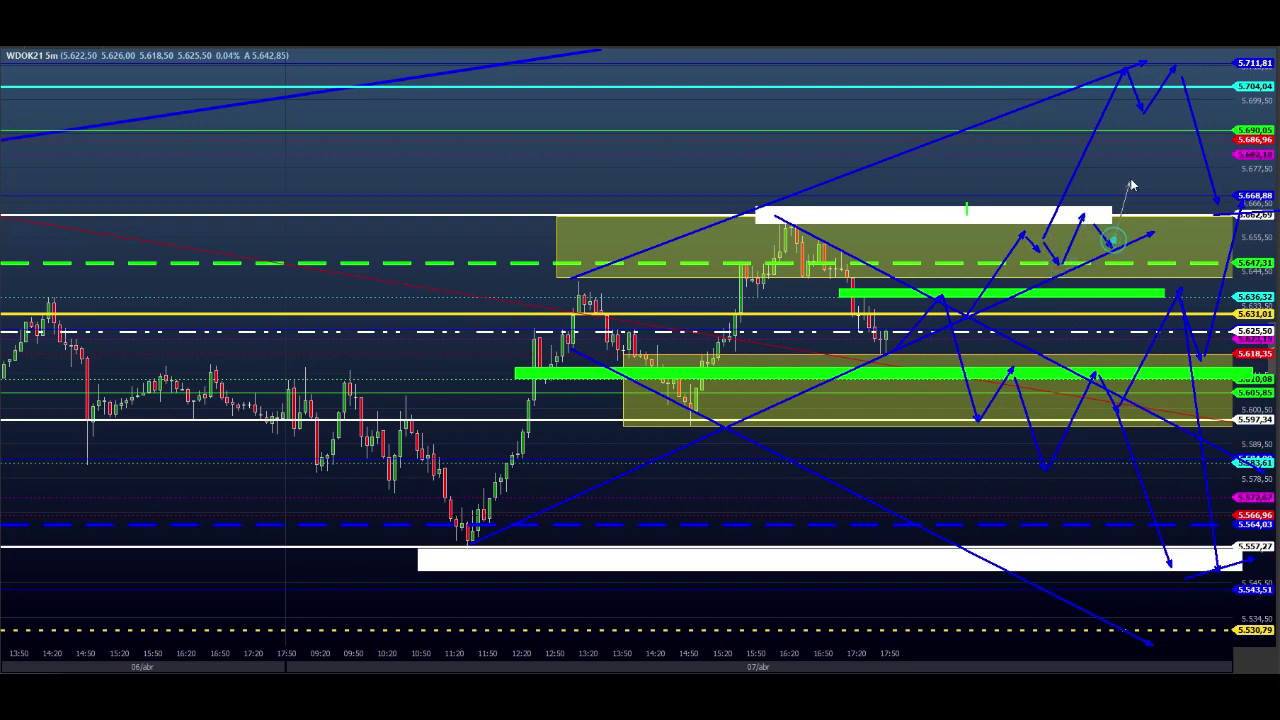
{"action": "left_click", "coordinate": [1155, 66]}
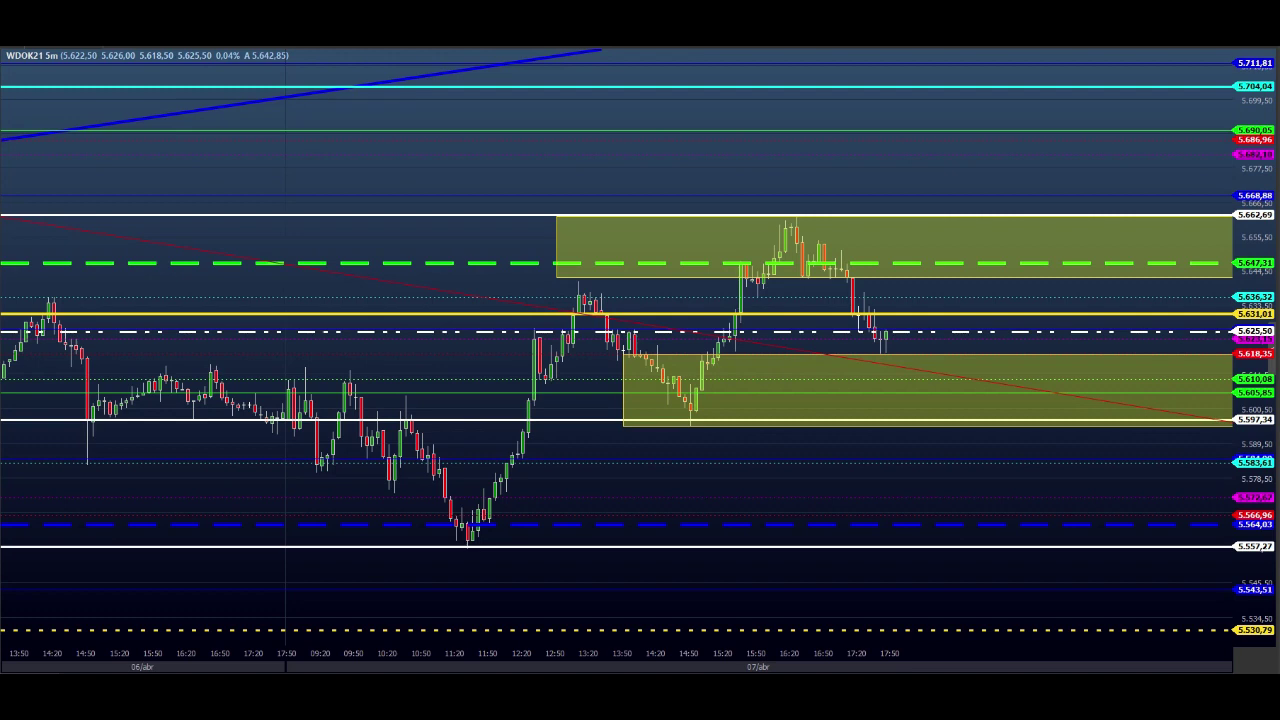
Step: Outline a yellow diamond pattern around the candles from about 12:30 and sketch narrowing price swings inside its tip
{"action": "mouse_move", "coordinate": [551, 289]}
{"action": "left_mouse_down"}
{"action": "mouse_move", "coordinate": [786, 203]}
{"action": "mouse_move", "coordinate": [850, 203]}
{"action": "mouse_move", "coordinate": [1040, 378]}
{"action": "left_mouse_up"}
{"action": "mouse_move", "coordinate": [538, 343]}
{"action": "left_mouse_down"}
{"action": "mouse_move", "coordinate": [809, 477]}
{"action": "mouse_move", "coordinate": [1037, 375]}
{"action": "left_mouse_up"}
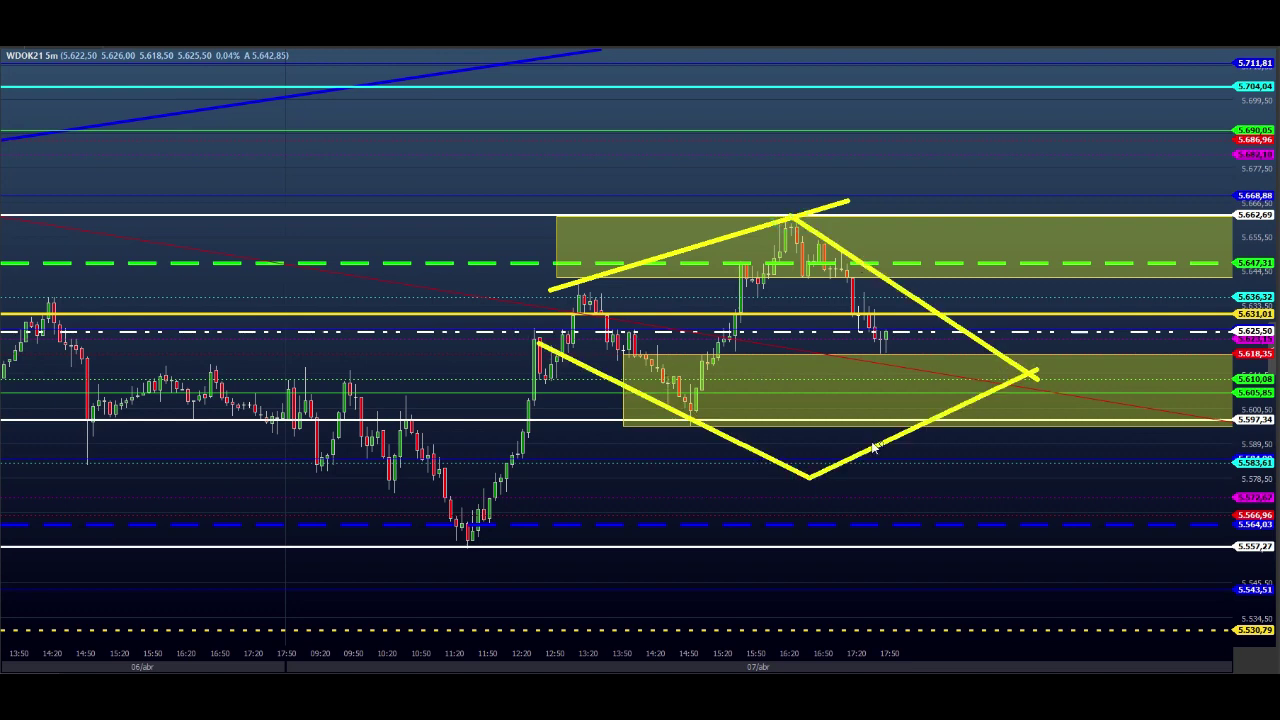
{"action": "mouse_move", "coordinate": [889, 342]}
{"action": "left_mouse_down"}
{"action": "mouse_move", "coordinate": [906, 315]}
{"action": "mouse_move", "coordinate": [928, 437]}
{"action": "mouse_move", "coordinate": [961, 344]}
{"action": "mouse_move", "coordinate": [991, 398]}
{"action": "mouse_move", "coordinate": [1004, 343]}
{"action": "left_mouse_up"}
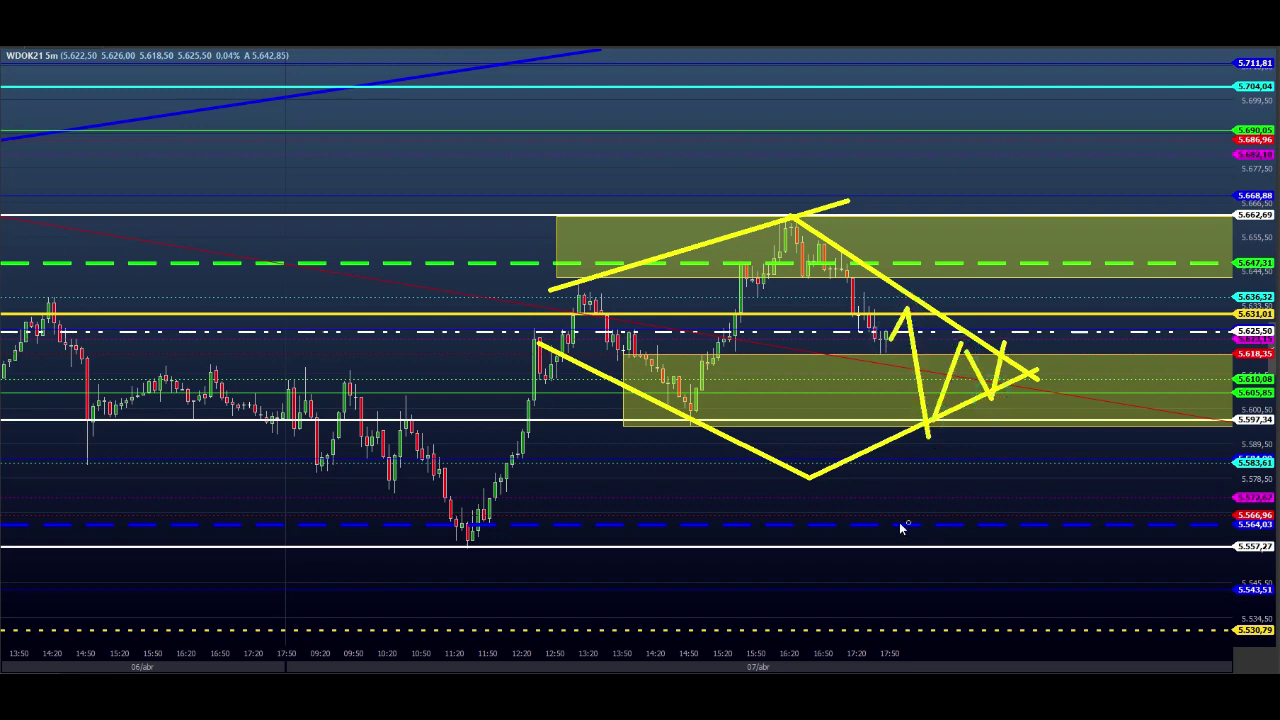
Step: Draw a yellow midline through the diamond at about 5.623 and sketch breakouts to 5.557,27 below and 5.690,05 above
{"action": "left_click_drag", "start_coordinate": [548, 342], "coordinate": [1140, 341]}
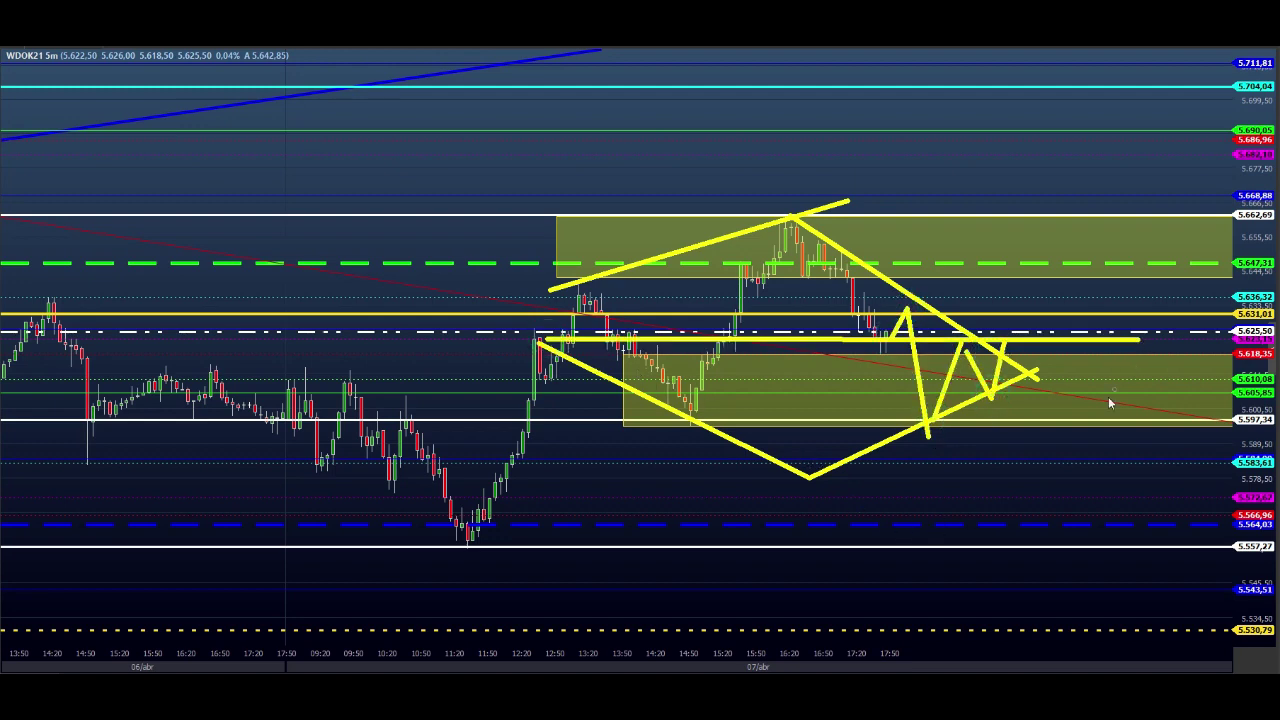
{"action": "mouse_move", "coordinate": [1006, 350]}
{"action": "left_mouse_down"}
{"action": "mouse_move", "coordinate": [1066, 594]}
{"action": "mouse_move", "coordinate": [1055, 570]}
{"action": "left_mouse_up"}
{"action": "mouse_move", "coordinate": [987, 548]}
{"action": "left_mouse_down"}
{"action": "mouse_move", "coordinate": [1107, 548]}
{"action": "mouse_move", "coordinate": [1072, 536]}
{"action": "left_mouse_up"}
{"action": "mouse_move", "coordinate": [1005, 358]}
{"action": "left_mouse_down"}
{"action": "mouse_move", "coordinate": [1055, 240]}
{"action": "mouse_move", "coordinate": [1138, 122]}
{"action": "mouse_move", "coordinate": [1192, 130]}
{"action": "left_mouse_up"}
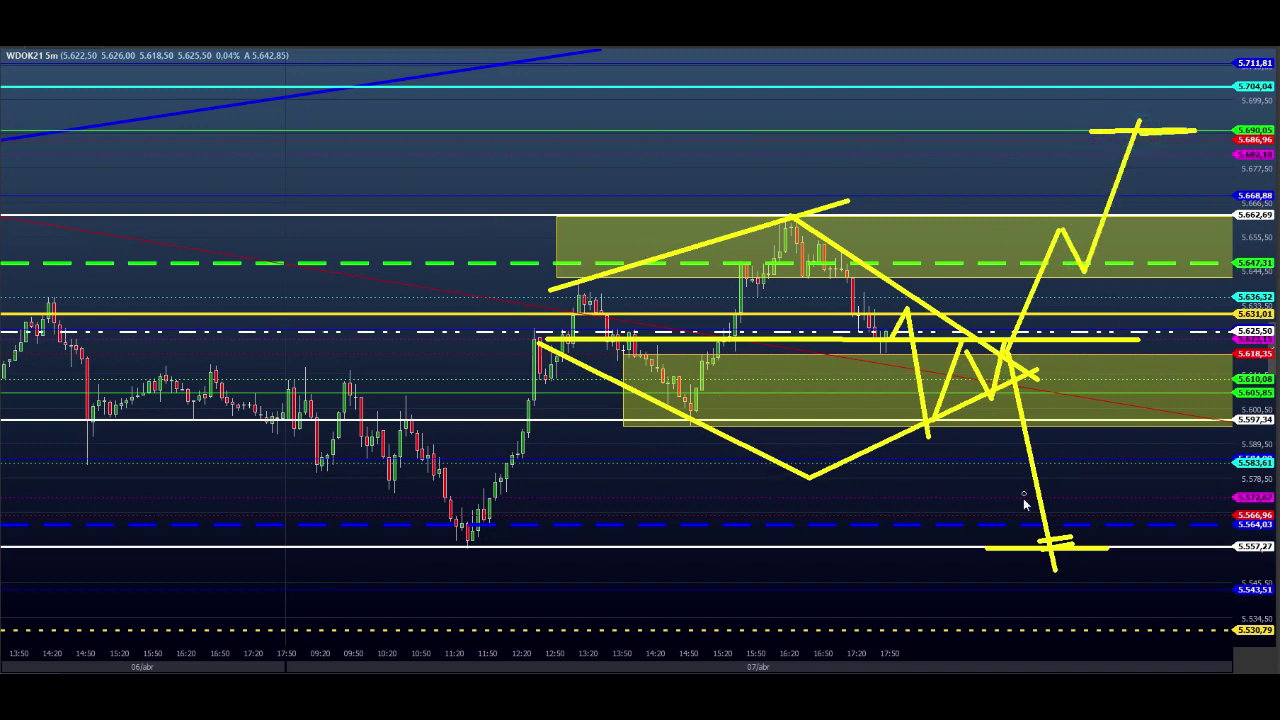
Step: Draw a rising diagonal from the 11:20 low and a falling diagonal from the day's high area, then clear all annotations
{"action": "mouse_move", "coordinate": [482, 550]}
{"action": "left_mouse_down"}
{"action": "mouse_move", "coordinate": [1264, 241]}
{"action": "mouse_move", "coordinate": [1279, 215]}
{"action": "left_mouse_up"}
{"action": "left_click_drag", "start_coordinate": [823, 220], "coordinate": [1279, 581]}
{"action": "key", "text": "Escape"}
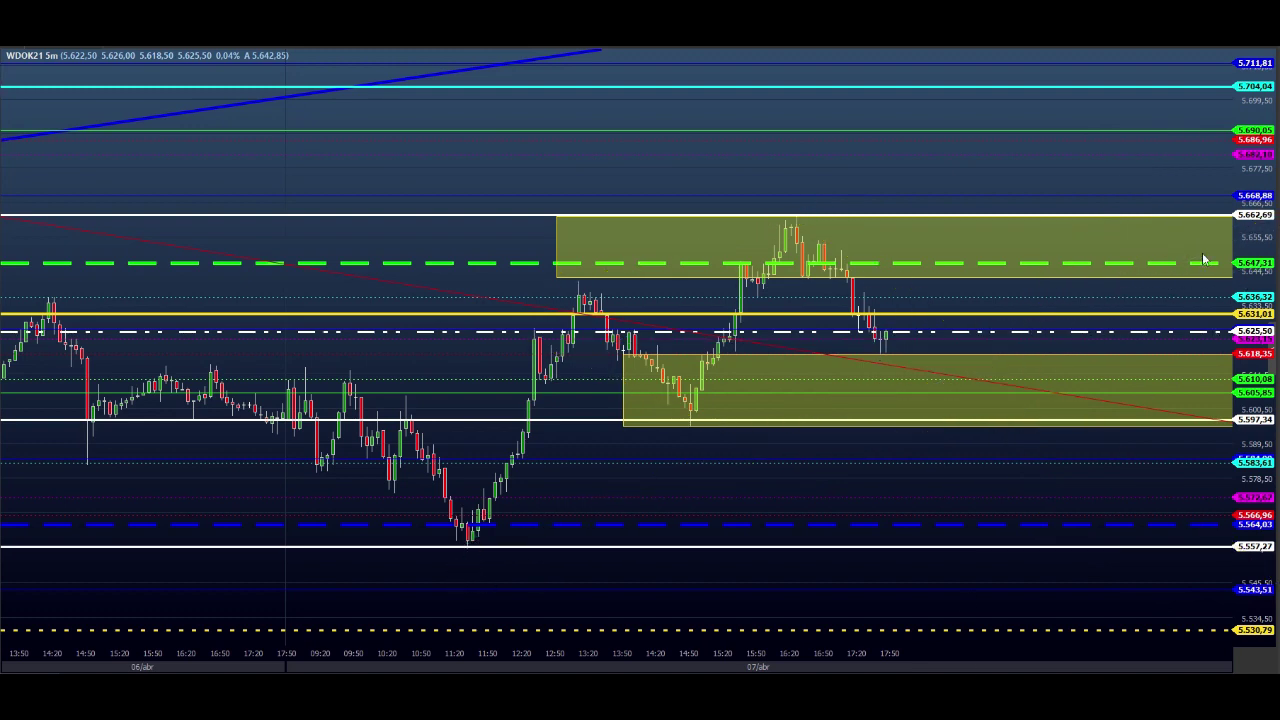